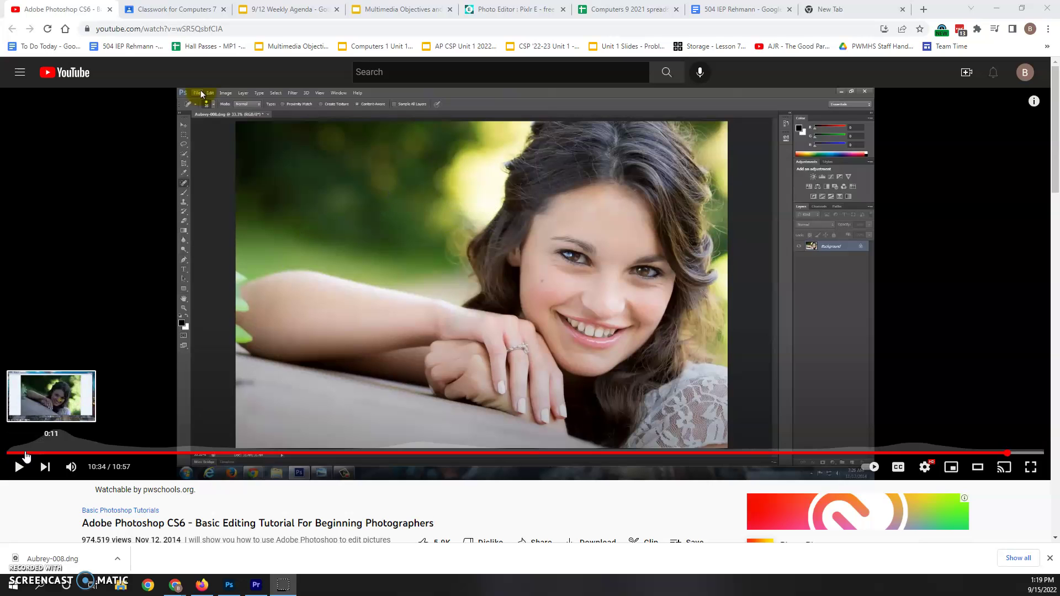
Rewind the Photoshop tutorial video to 0:09 to view the before and after versions of the portrait
left_click(25, 453)
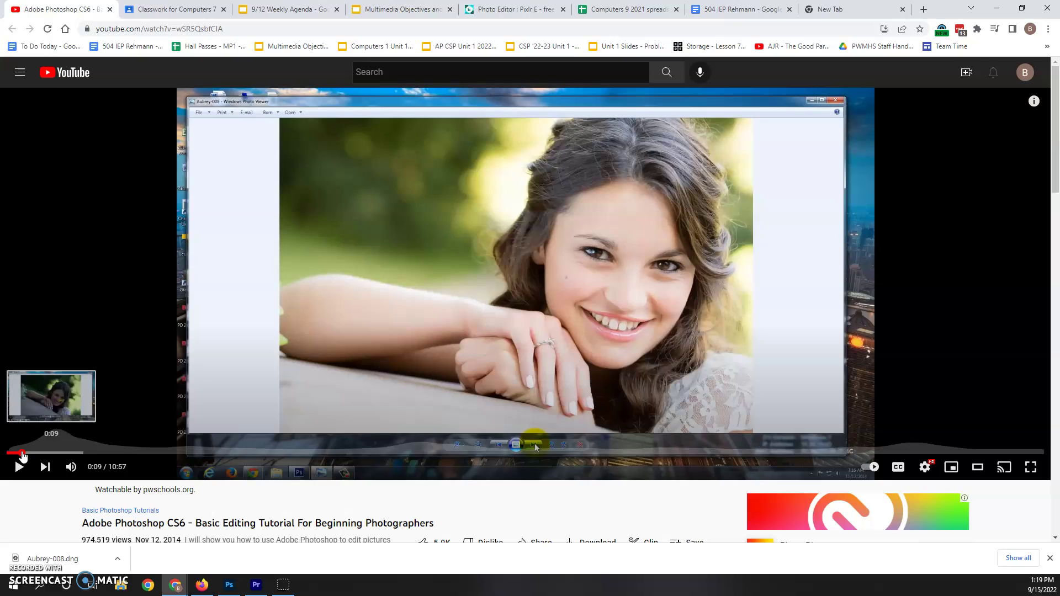
left_click(20, 453)
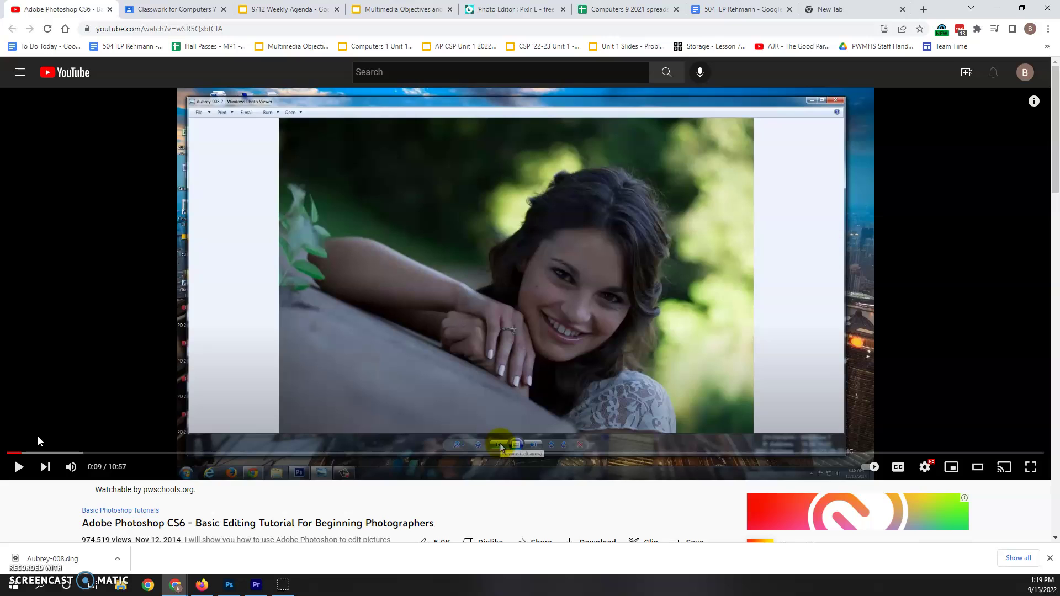
Switch to Photoshop and open Aubrey-008.dng from the Downloads folder in Camera Raw
left_click(230, 587)
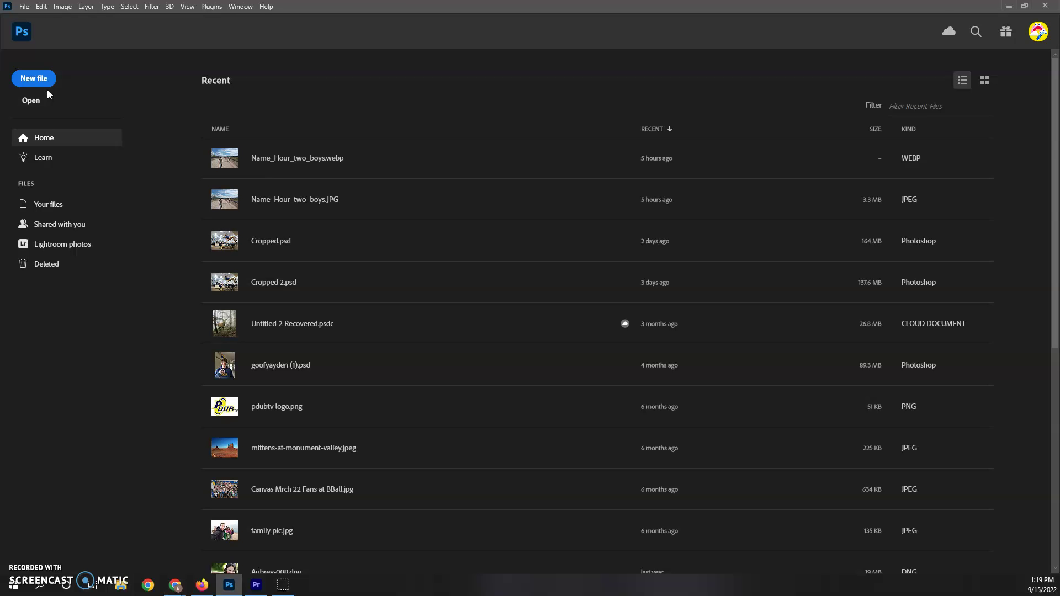
left_click(37, 102)
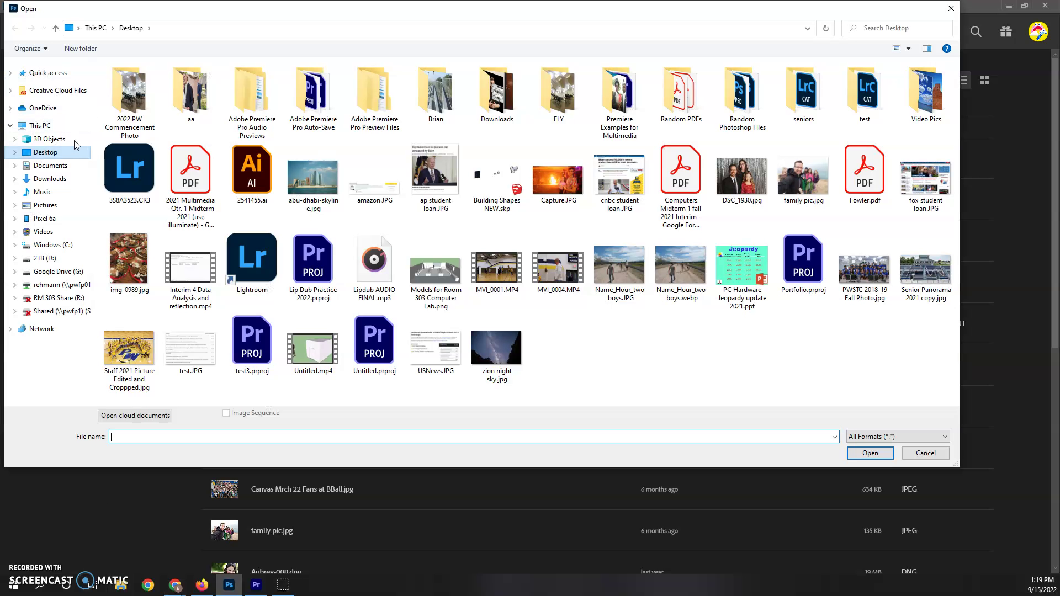
left_click(50, 179)
left_click(201, 102)
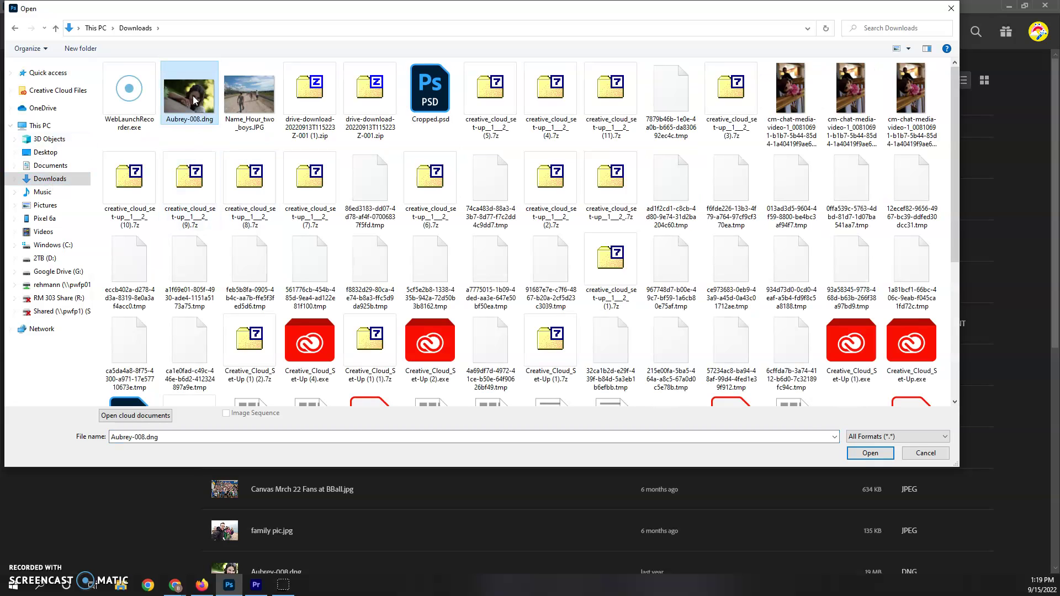
left_click(854, 451)
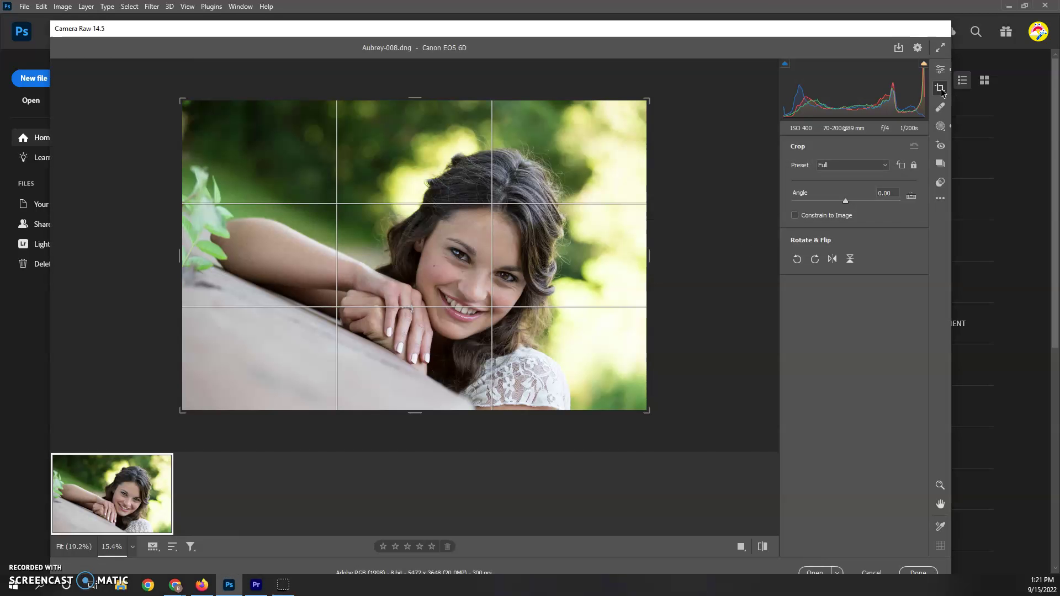
Straighten and crop the portrait with a rotation angle of -14.26, framing the woman's face and arms, and apply the crop
left_click(941, 71)
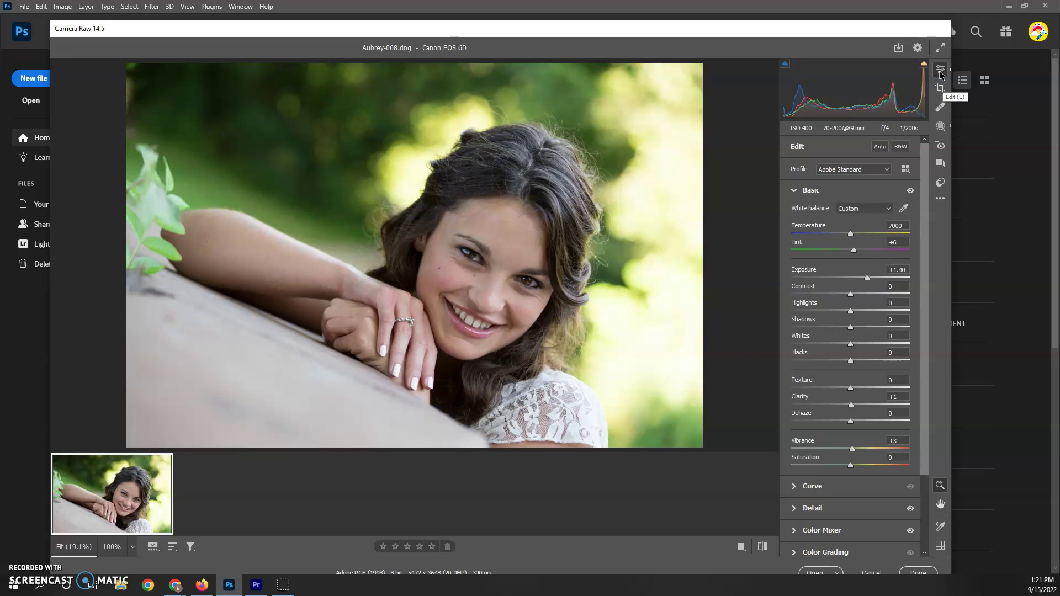
left_click(941, 89)
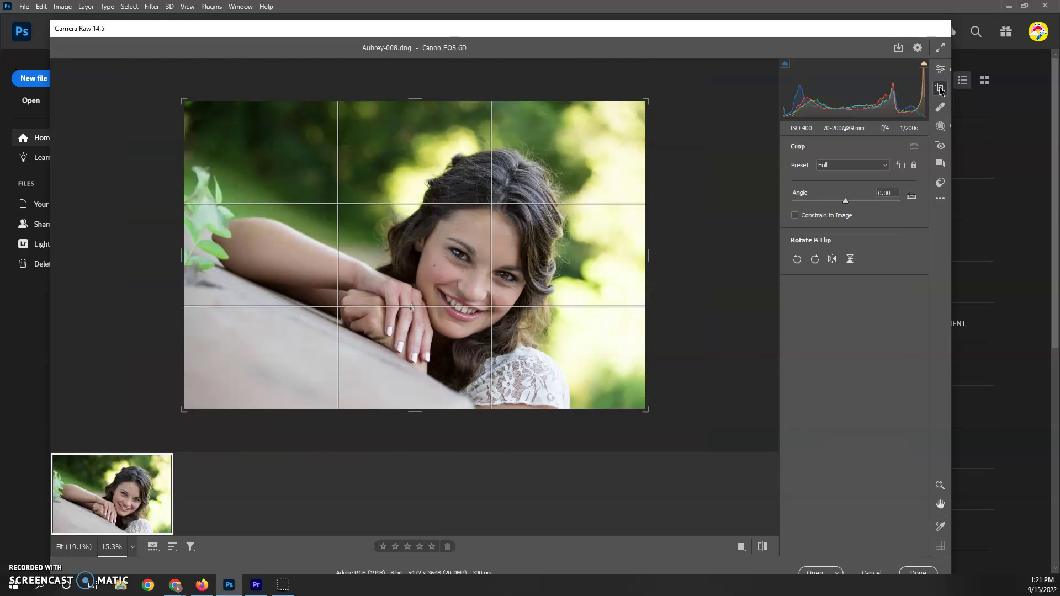
left_click_drag(660, 112, 642, 49)
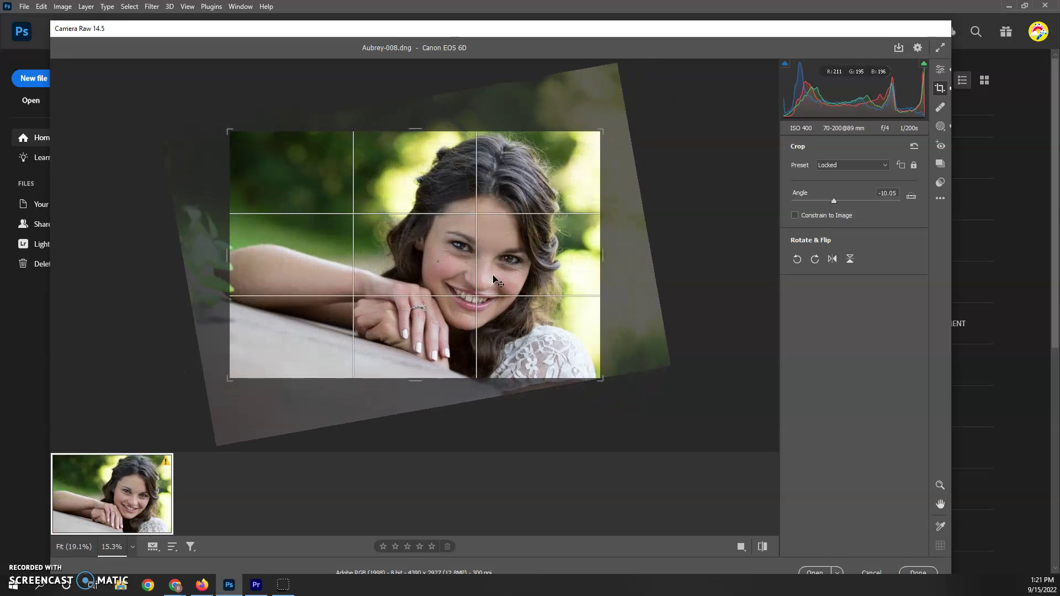
left_click_drag(491, 267, 516, 263)
left_click_drag(613, 149, 617, 136)
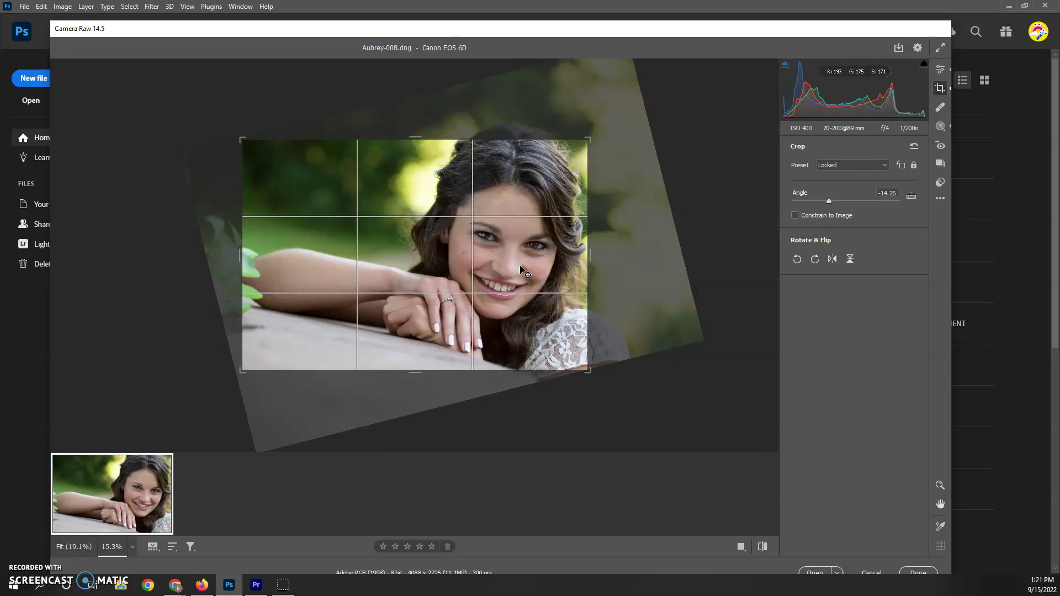
key("Return")
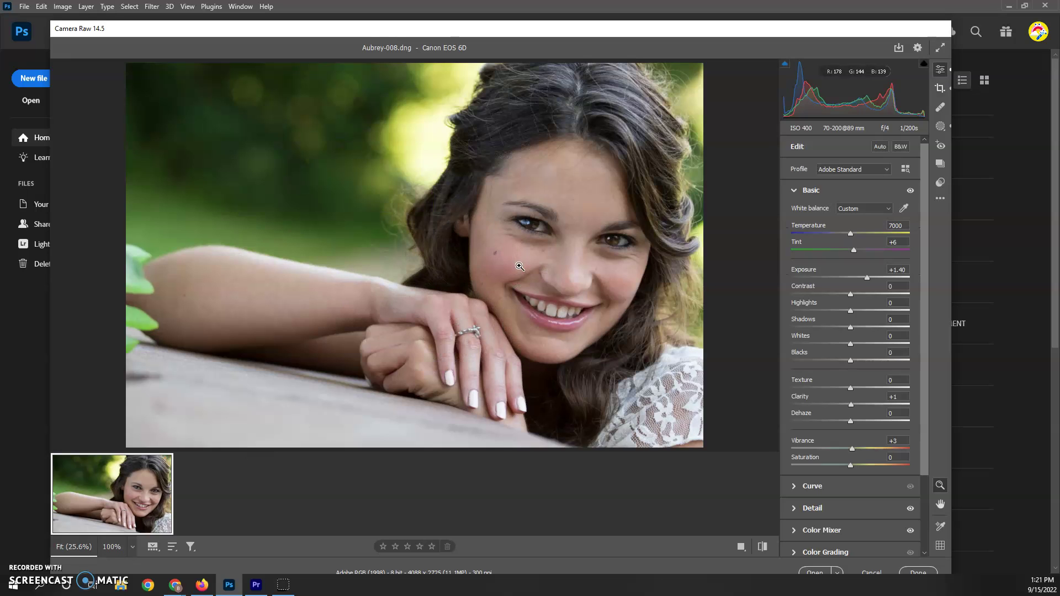
Hide the filmstrip below the photo and move the Camera Raw window up so its bottom controls fit on screen
scroll(468, 166, "up", 2)
scroll(463, 123, "down", 2)
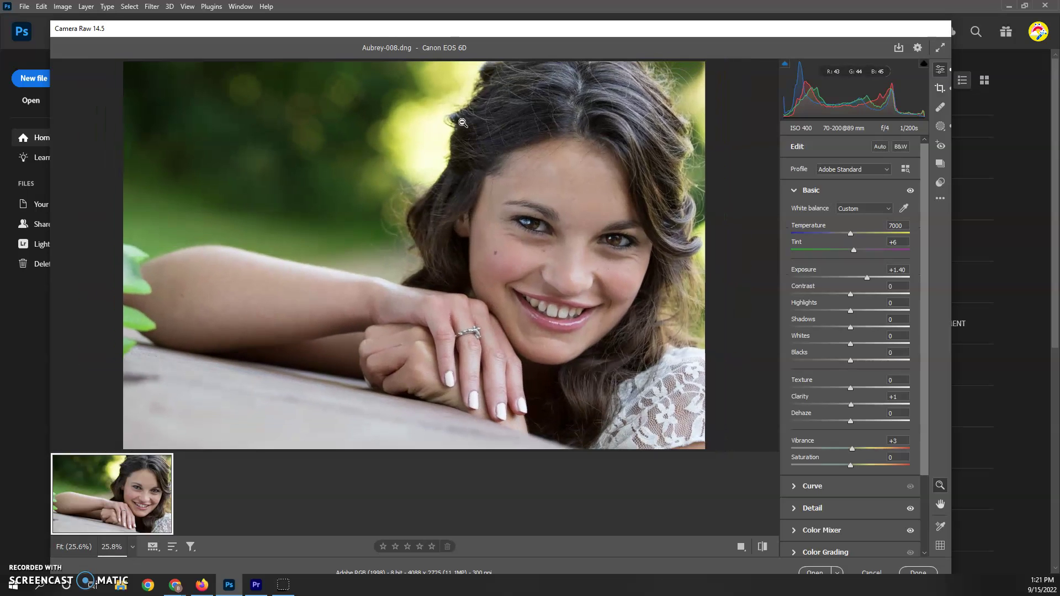
scroll(737, 137, "down", 1)
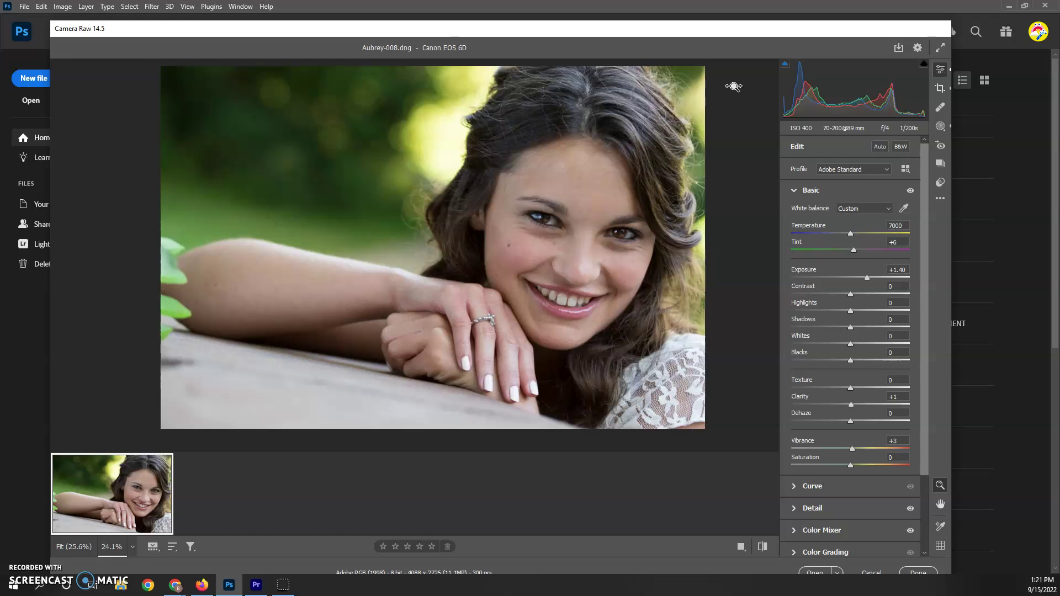
scroll(733, 86, "up", 1)
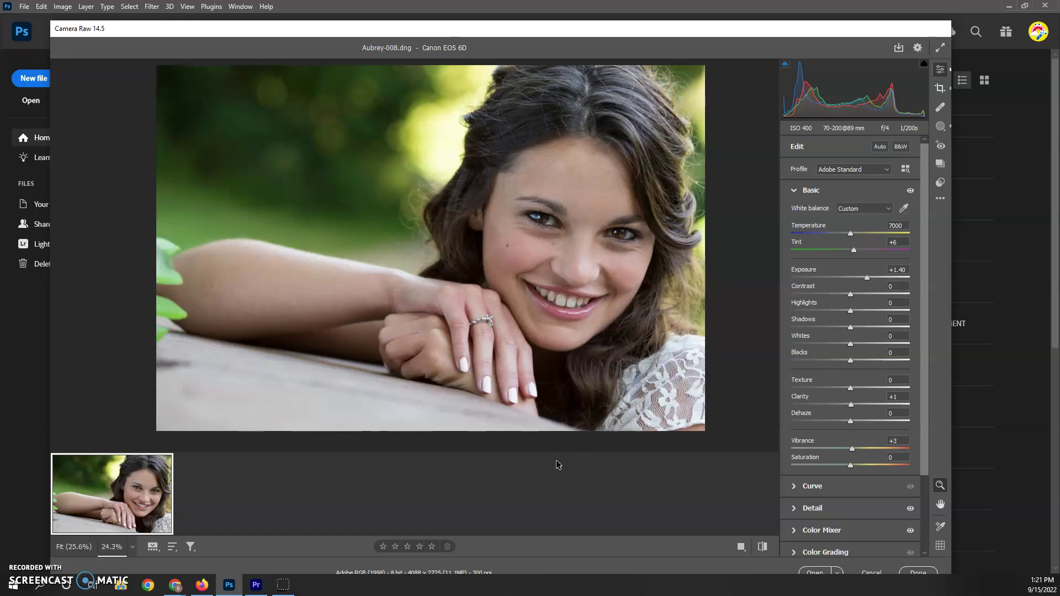
left_click_drag(560, 449, 571, 505)
left_click_drag(749, 22, 762, 5)
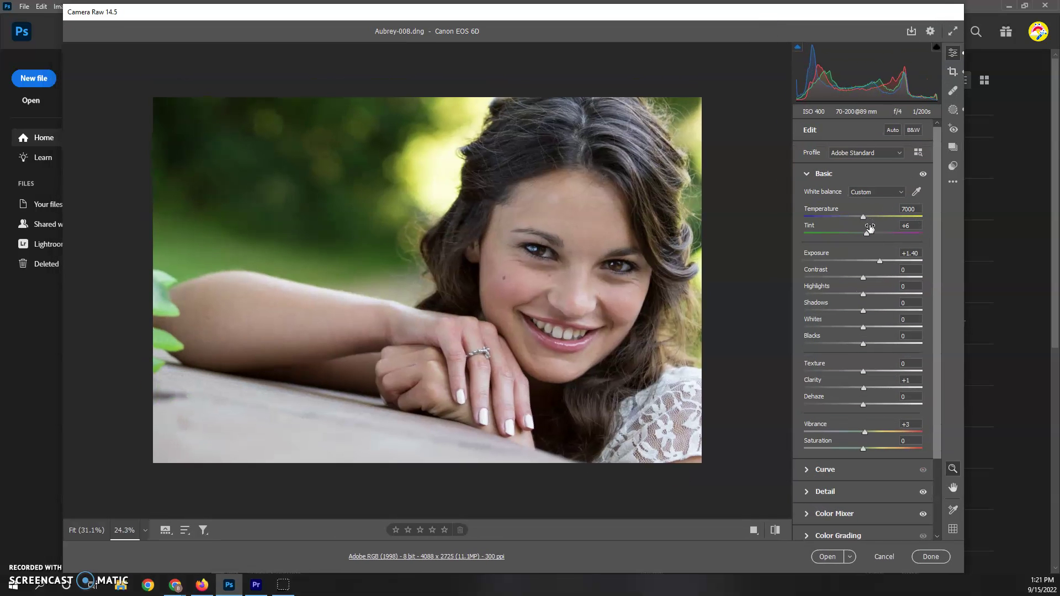
Raise the exposure to +1.90 and try the As Shot white balance with a slight temperature adjustment
mouse_move(881, 266)
left_mouse_down()
mouse_move(865, 262)
mouse_move(887, 262)
left_mouse_up()
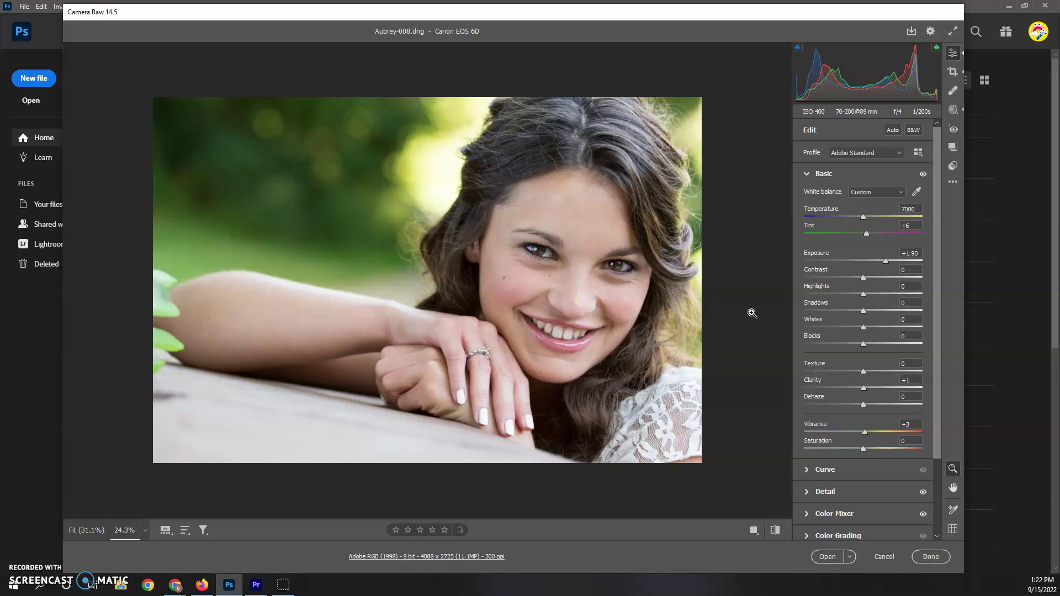
left_click_drag(856, 215, 877, 225)
left_click(885, 194)
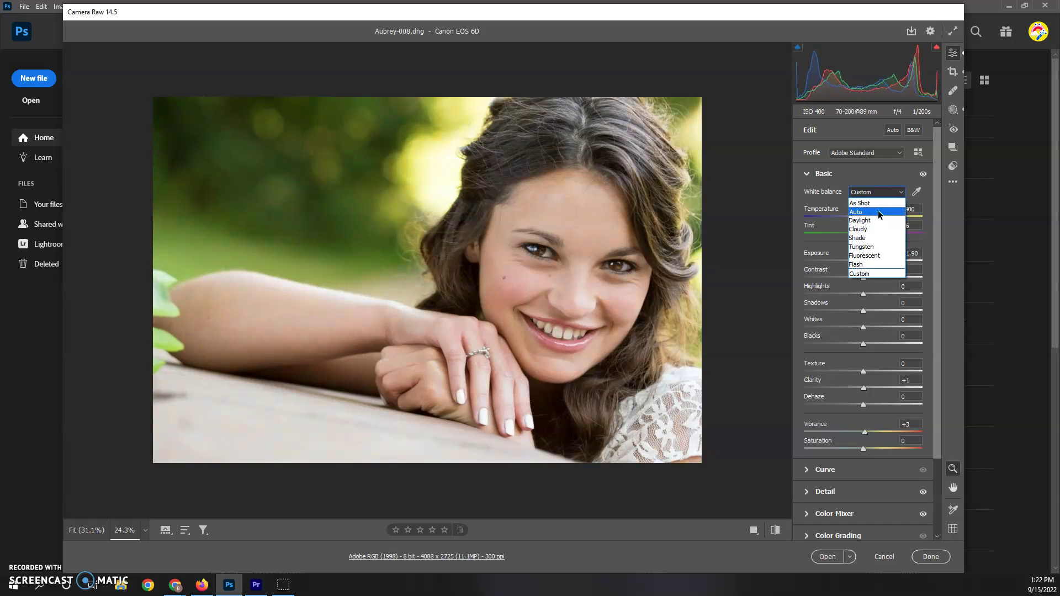
left_click(872, 202)
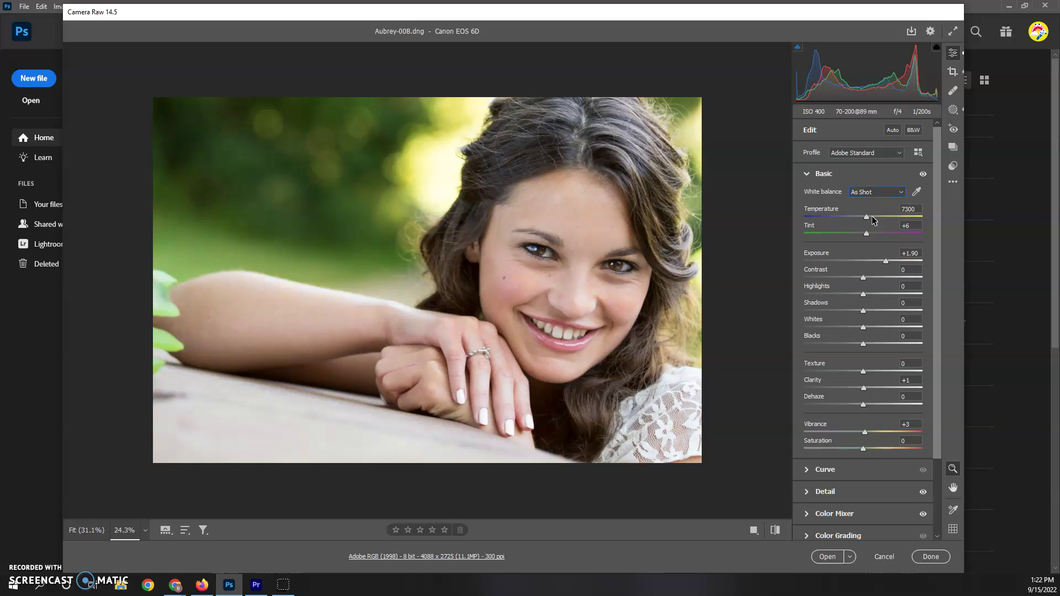
left_click_drag(867, 219, 869, 219)
Apply the Auto white balance as a starting point and adjust the temperature to 7500 and the tint to +15
left_click(884, 195)
left_click(881, 215)
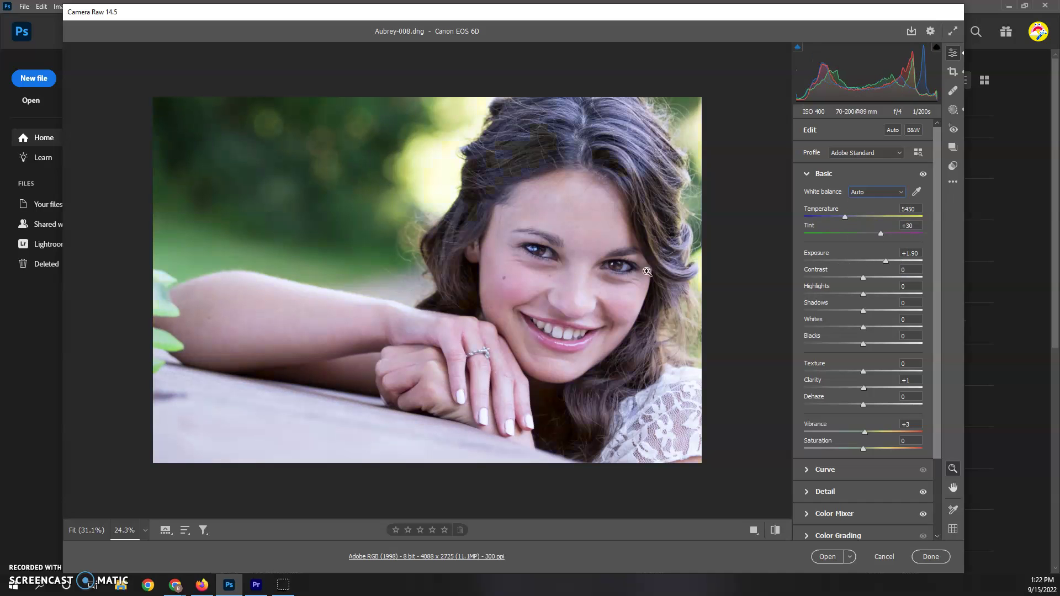
left_click(873, 218)
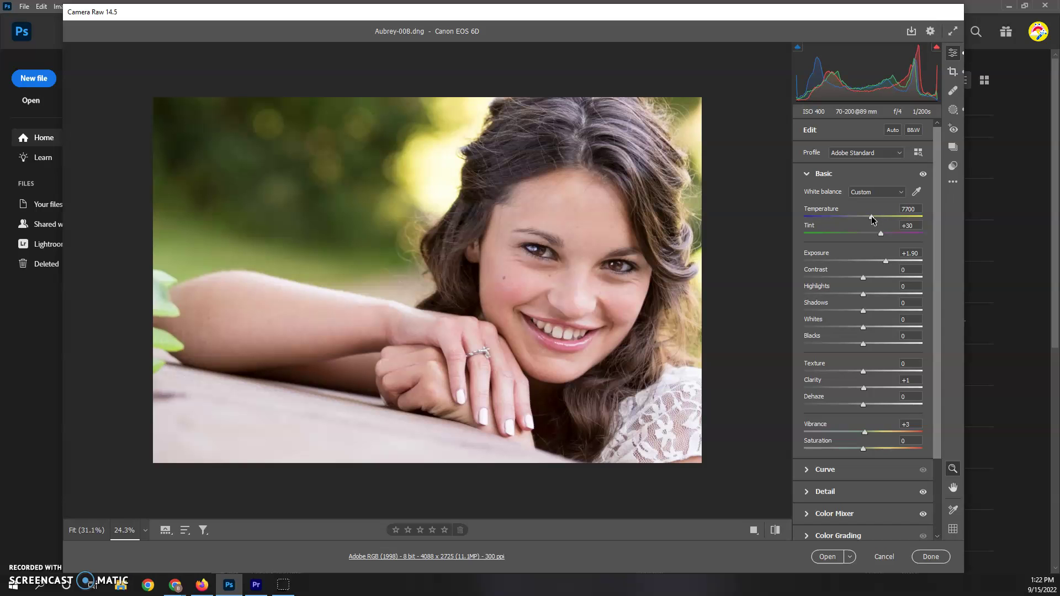
mouse_move(881, 234)
left_mouse_down()
mouse_move(810, 234)
mouse_move(899, 234)
mouse_move(877, 234)
left_mouse_up()
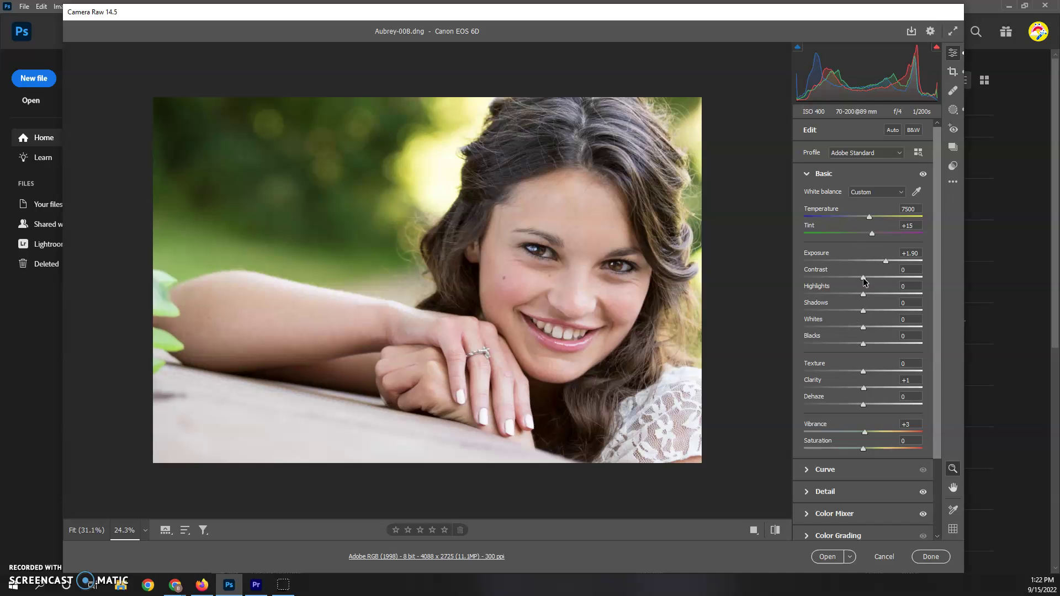
Set the exposure to +2.20, contrast to +23, highlights to -1, shadows to -4, whites to -32 and blacks to +1
left_click_drag(863, 277, 776, 286)
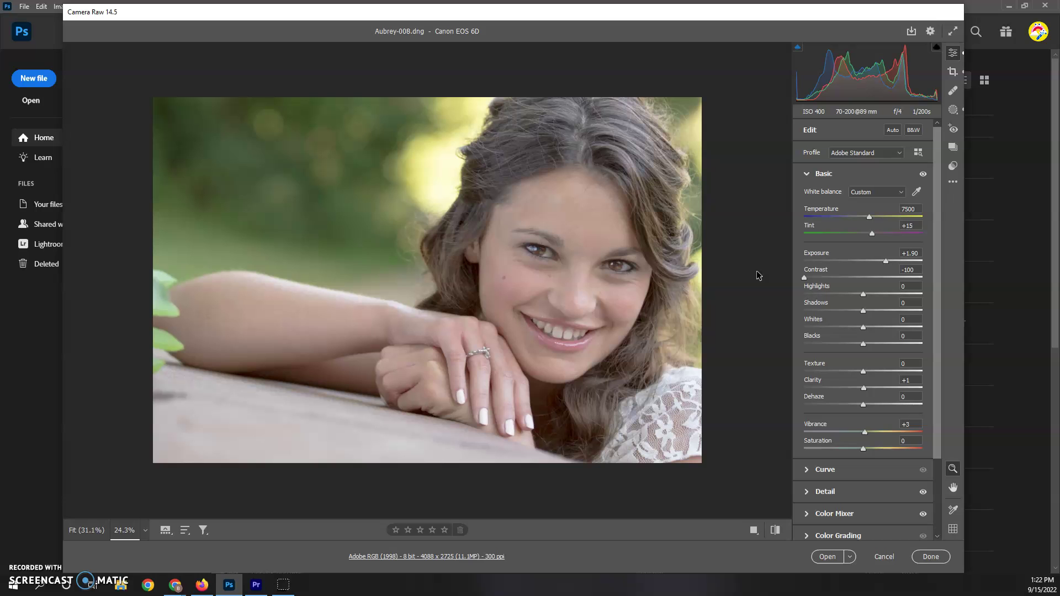
left_click_drag(804, 277, 863, 295)
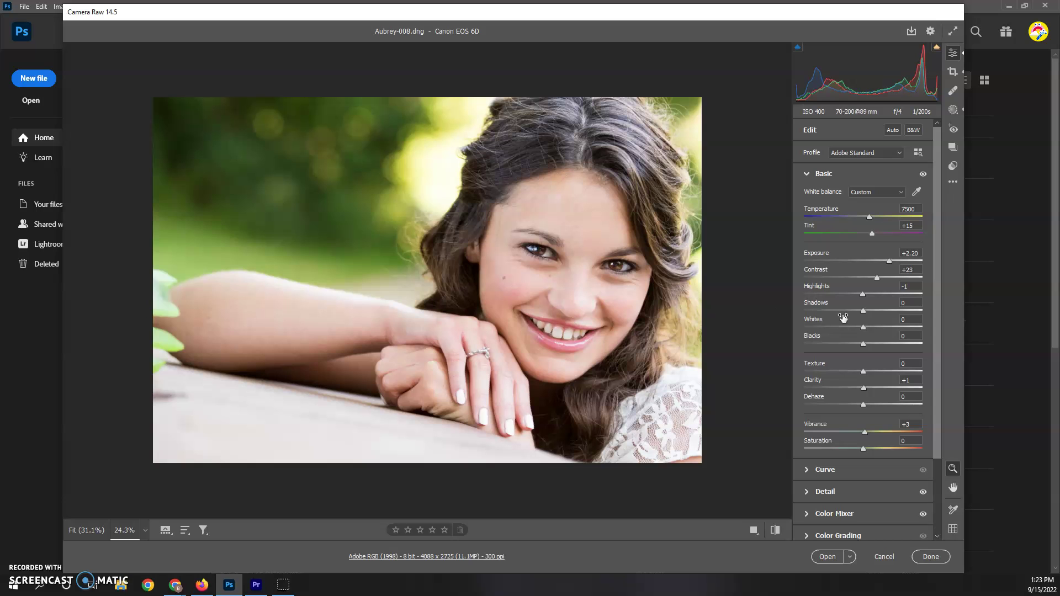
mouse_move(863, 312)
left_mouse_down()
mouse_move(827, 313)
mouse_move(913, 310)
mouse_move(861, 303)
left_mouse_up()
left_click_drag(865, 327, 864, 349)
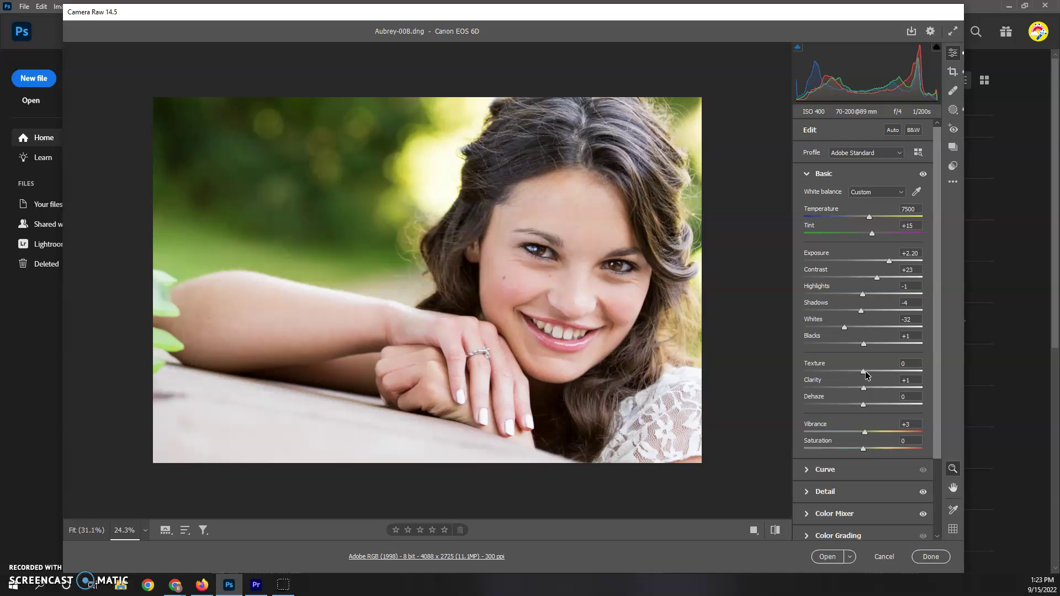
Set the photo's texture to -8, clarity to -7 and saturation to +20 in the Basic adjustments
mouse_move(862, 372)
left_mouse_down()
mouse_move(816, 372)
mouse_move(948, 369)
mouse_move(878, 377)
left_mouse_up()
mouse_move(873, 375)
left_mouse_down()
mouse_move(864, 376)
mouse_move(908, 389)
mouse_move(862, 393)
left_mouse_up()
scroll(886, 378, "down", 3)
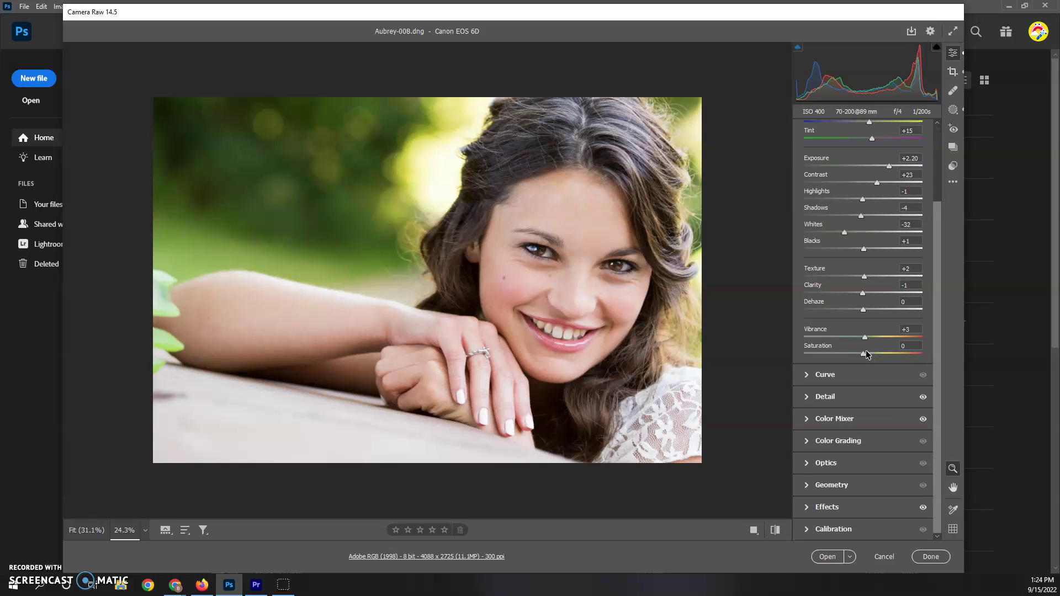
mouse_move(864, 358)
left_mouse_down()
mouse_move(881, 357)
mouse_move(828, 357)
mouse_move(906, 357)
mouse_move(874, 361)
left_mouse_up()
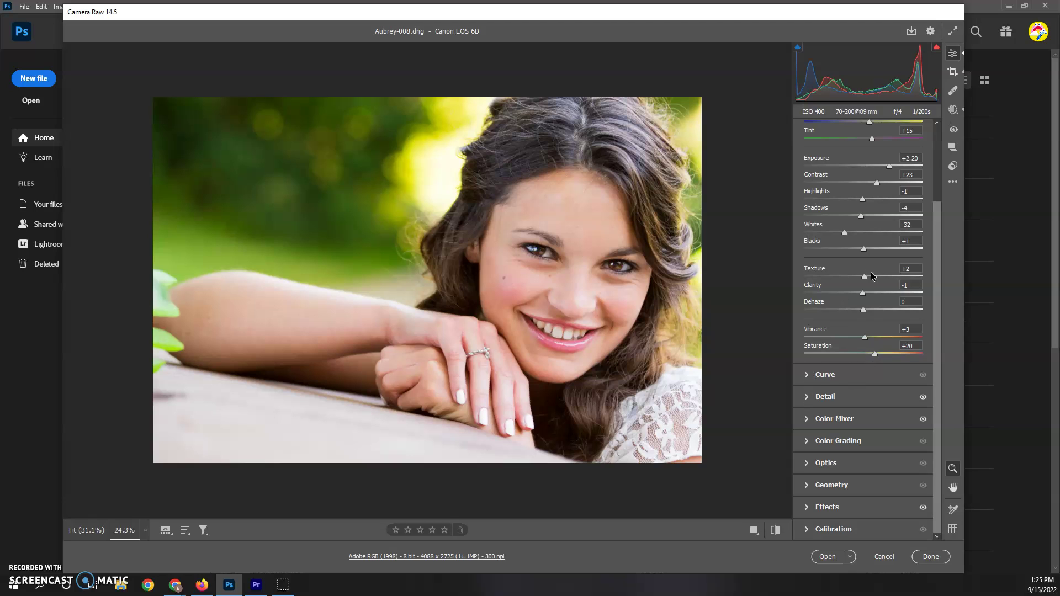
left_click(581, 285)
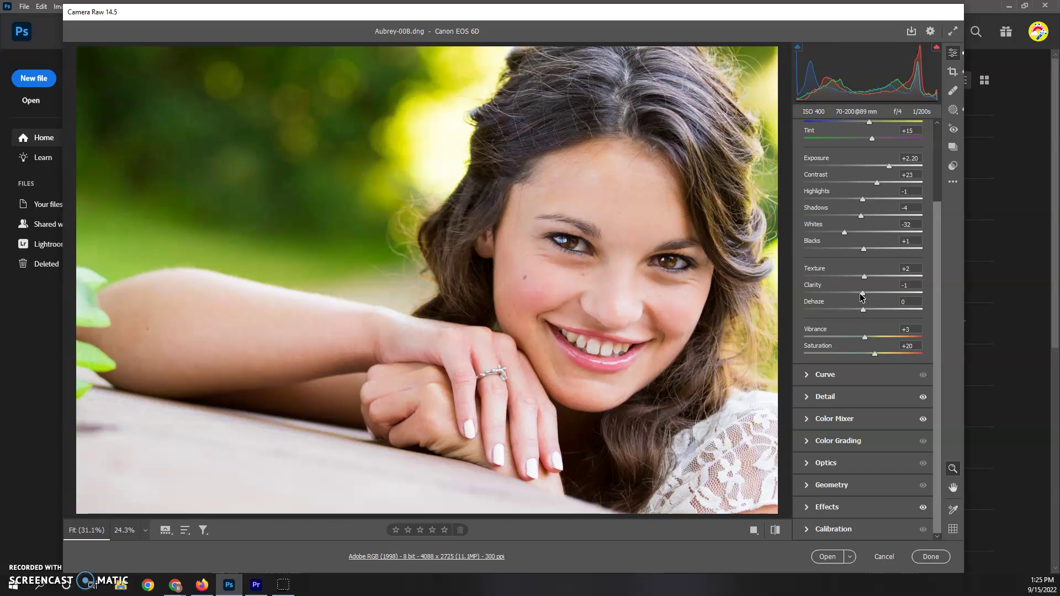
left_click_drag(863, 277, 858, 278)
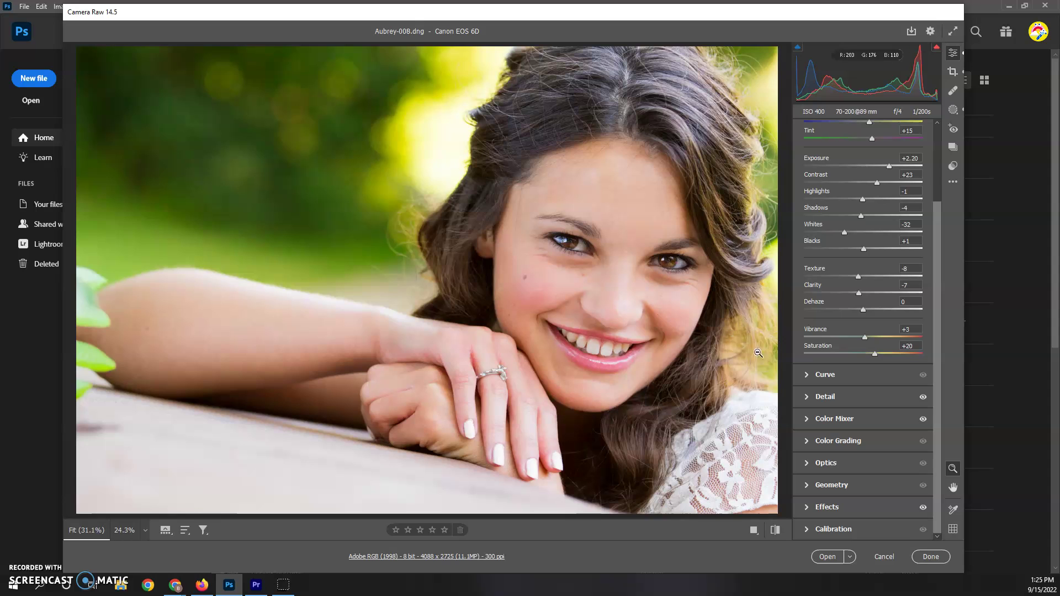
Raise the Sharpening amount to 150 in the Detail adjustments while viewing the woman's face at 66%
left_click(807, 380)
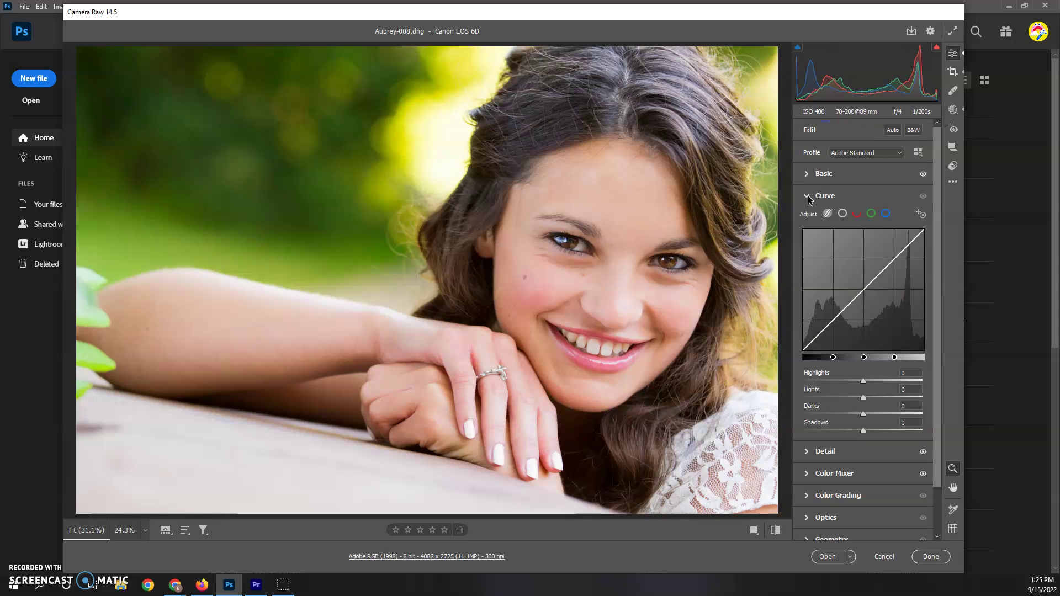
left_click(807, 197)
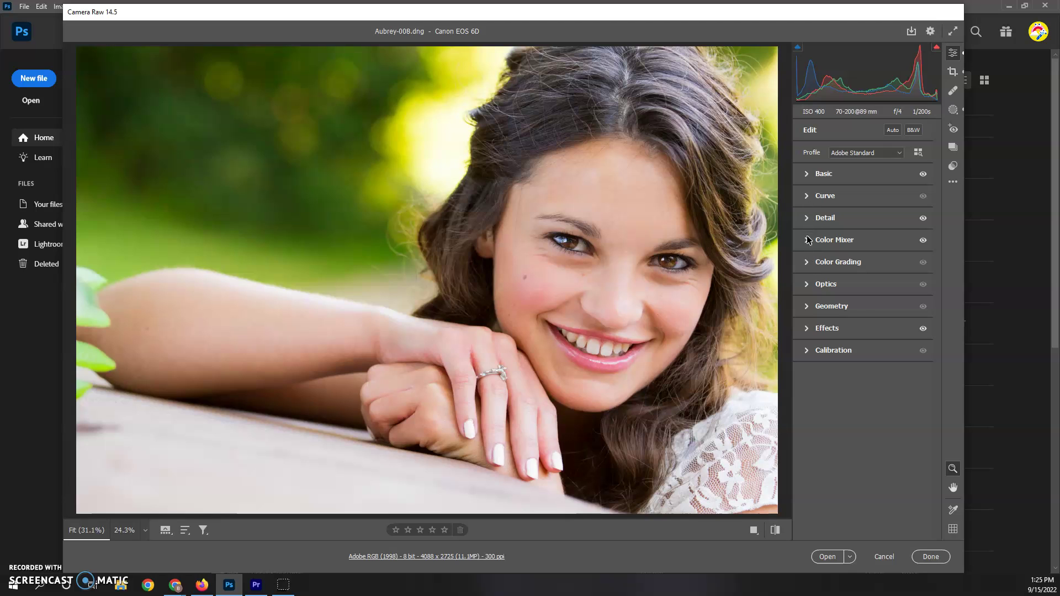
left_click(807, 219)
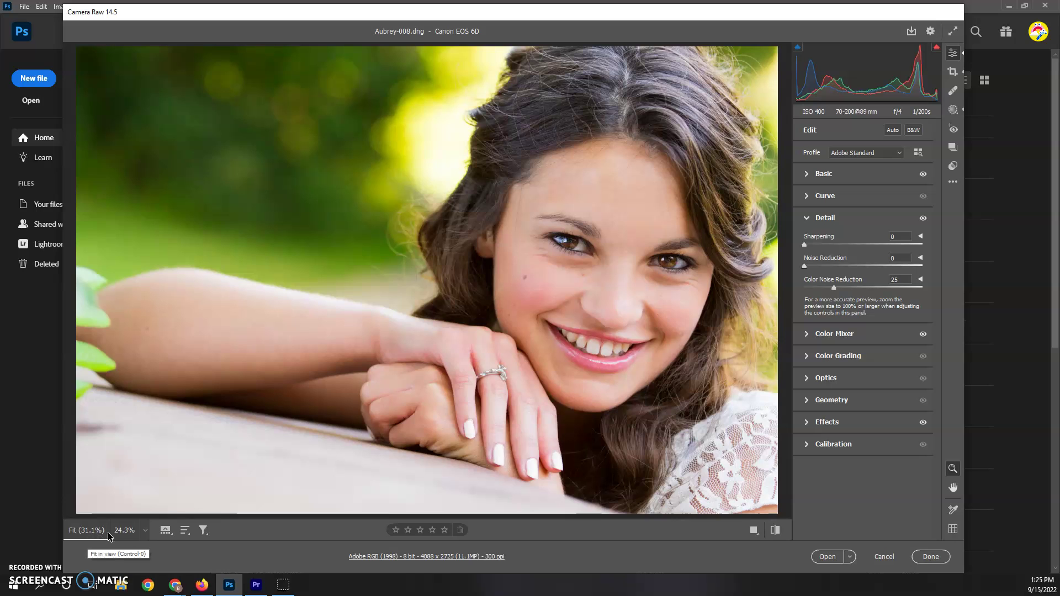
left_click(133, 531)
left_click(144, 530)
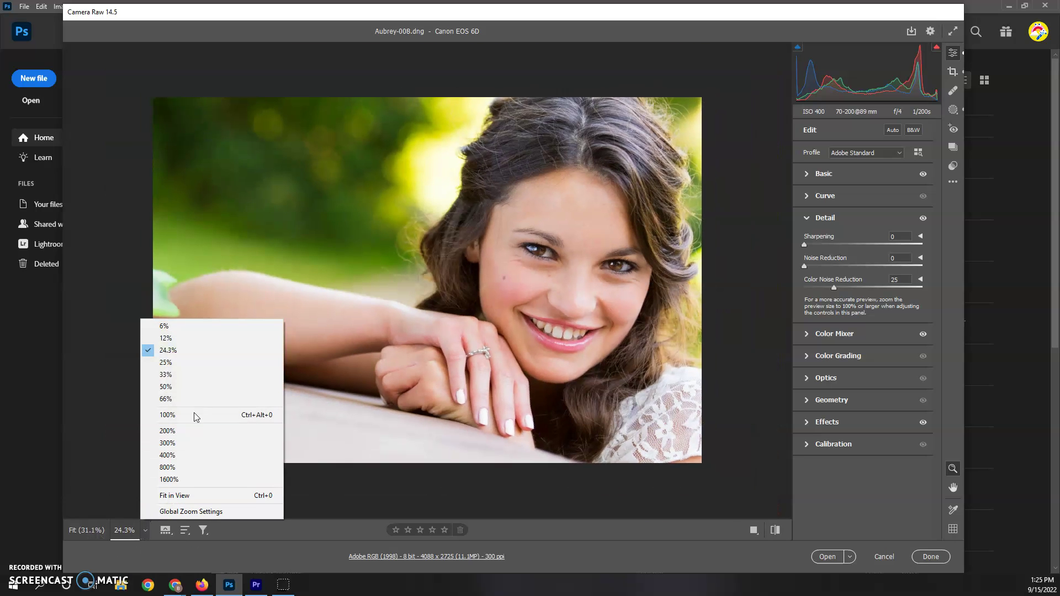
left_click(209, 399)
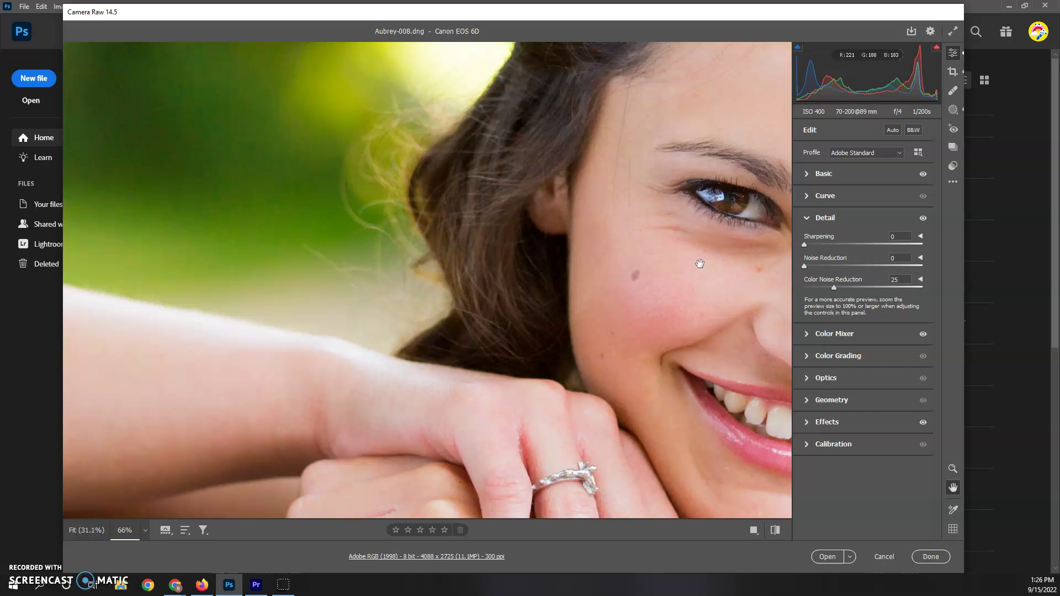
left_click_drag(705, 256, 329, 259)
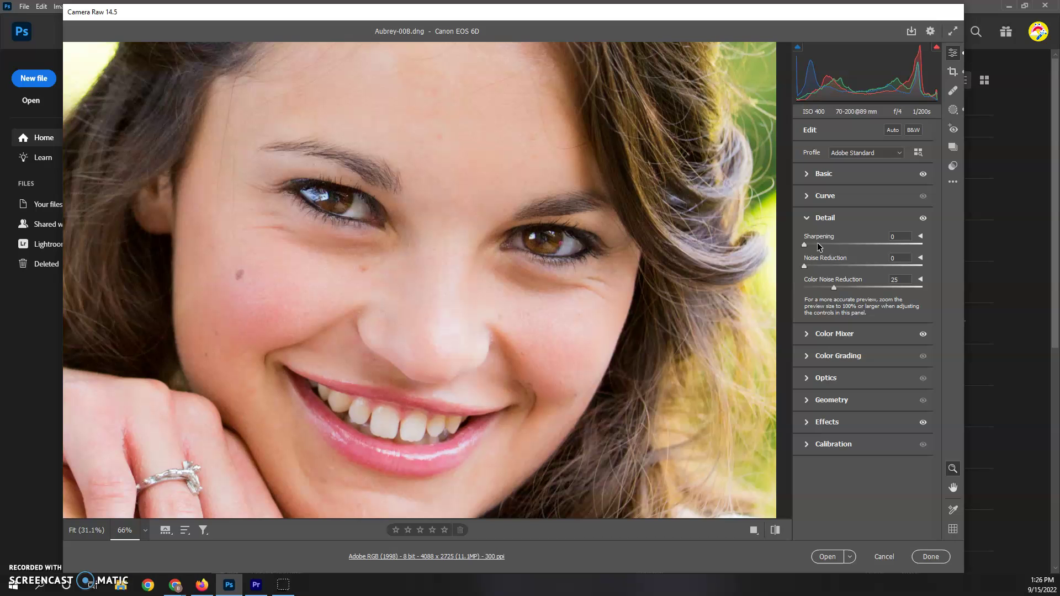
left_click_drag(836, 244, 925, 245)
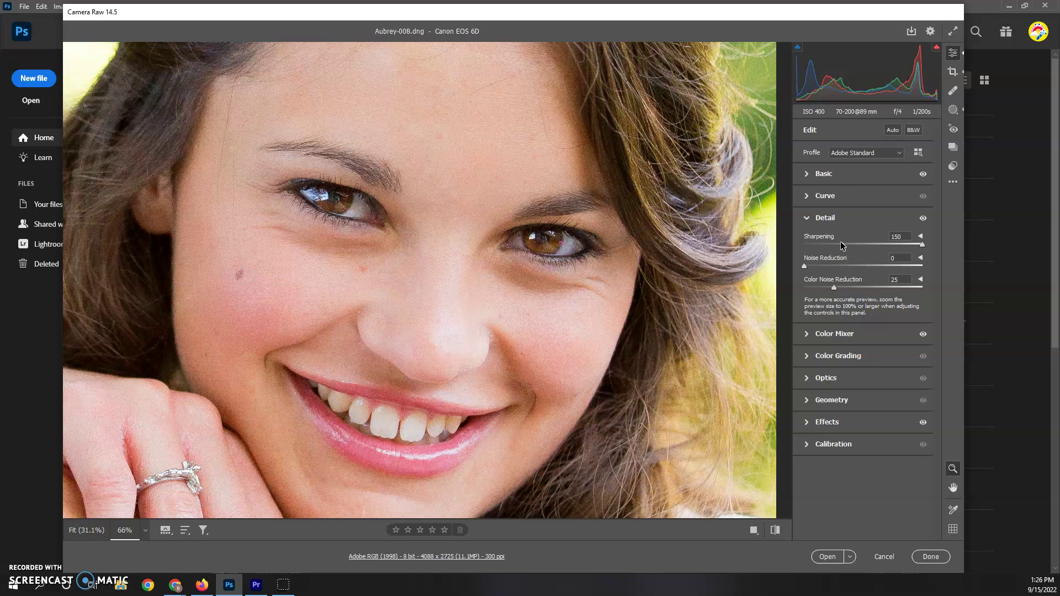
Reduce the Sharpening amount to 36 in the Detail adjustments
left_click_drag(838, 245, 832, 245)
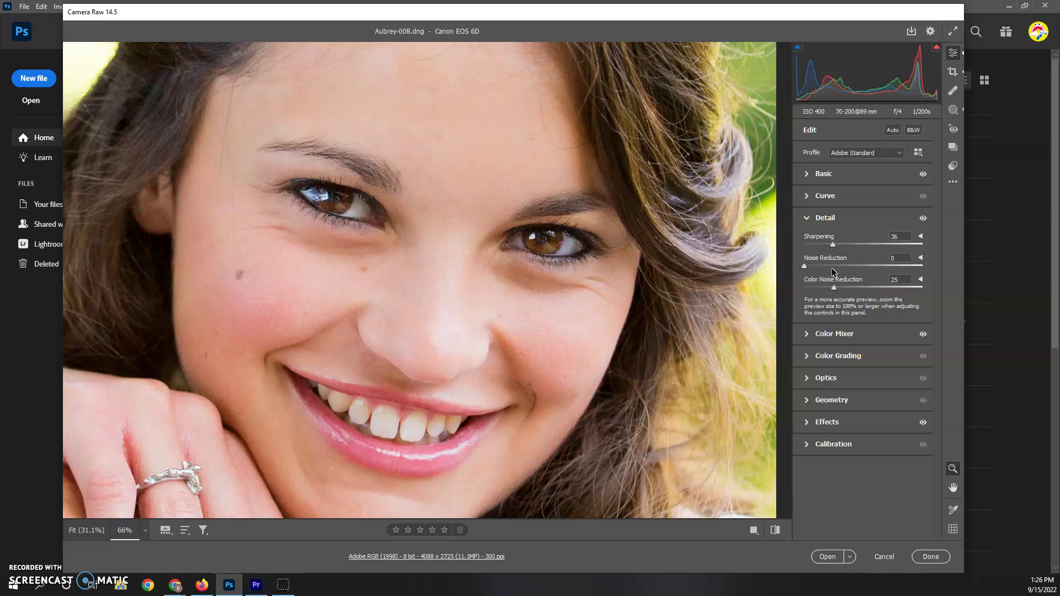
left_click_drag(843, 266, 847, 287)
Set the Color Mixer saturation to -2 for Reds and +27 for Greens, checking the whole photo
left_click(800, 342)
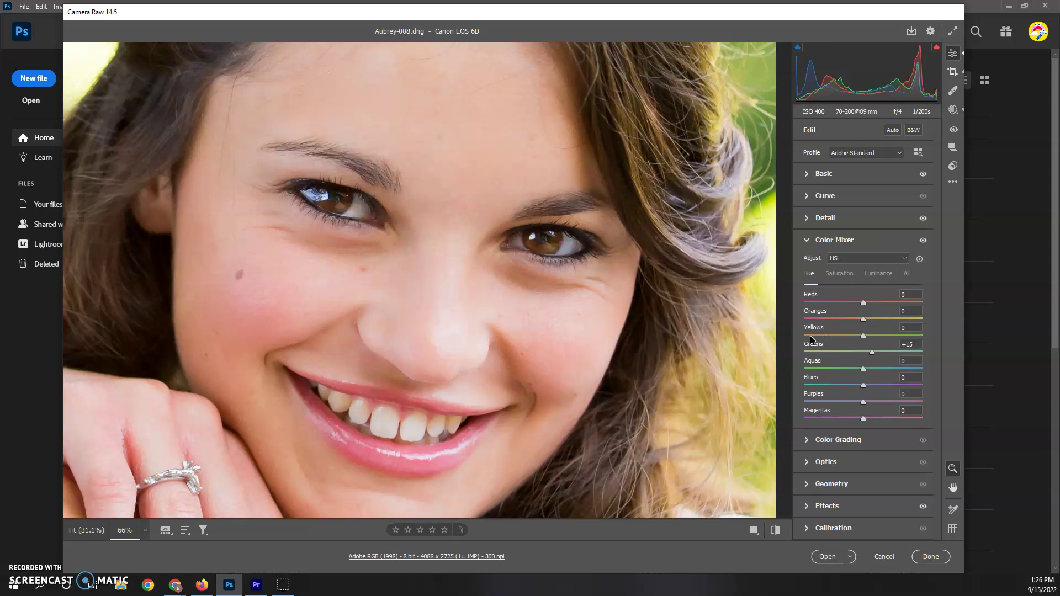
left_click(851, 280)
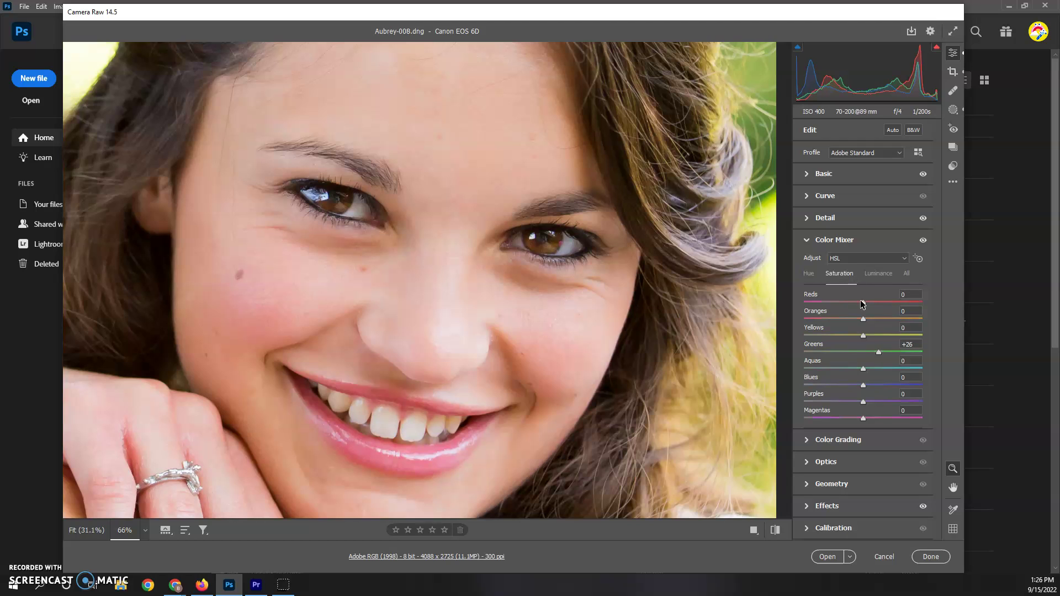
mouse_move(867, 305)
left_mouse_down()
mouse_move(780, 304)
mouse_move(881, 308)
mouse_move(802, 310)
mouse_move(876, 312)
mouse_move(861, 309)
left_mouse_up()
mouse_move(878, 351)
left_mouse_down()
mouse_move(861, 355)
mouse_move(888, 352)
left_mouse_up()
left_click(453, 275)
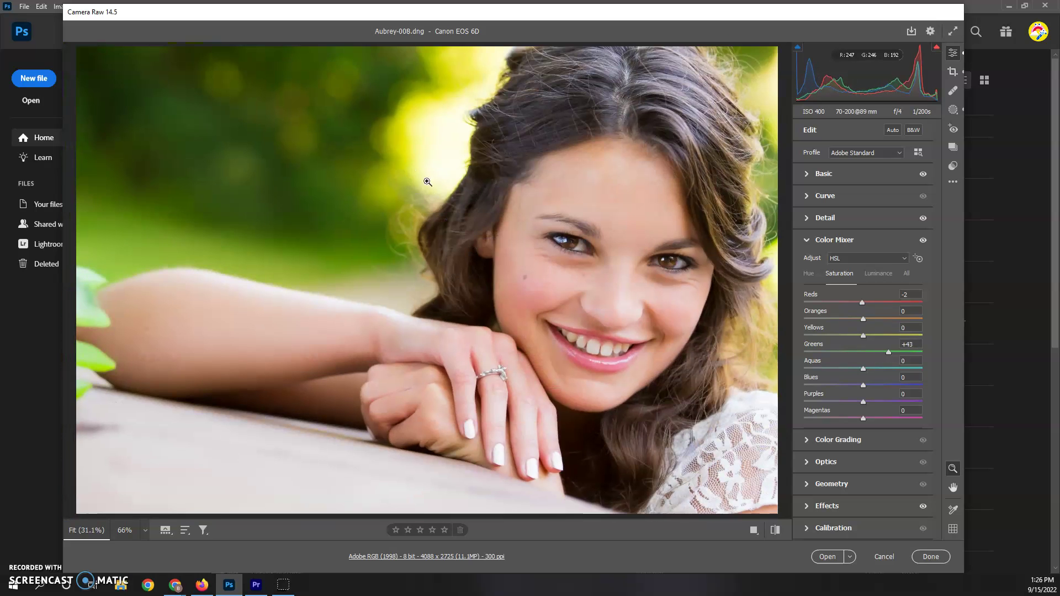
mouse_move(883, 356)
left_mouse_down()
mouse_move(793, 357)
mouse_move(884, 347)
left_mouse_up()
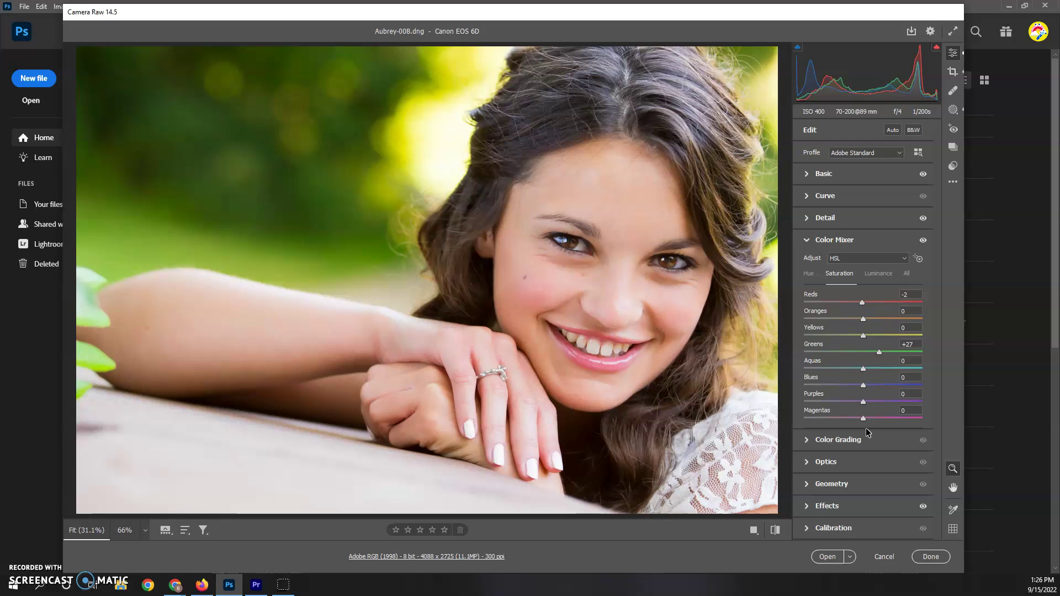
Try a Reds luminance of +2 in the Color Mixer and reset it to 0
left_click(877, 274)
mouse_move(862, 303)
left_mouse_down()
mouse_move(792, 305)
mouse_move(899, 301)
mouse_move(866, 309)
left_mouse_up()
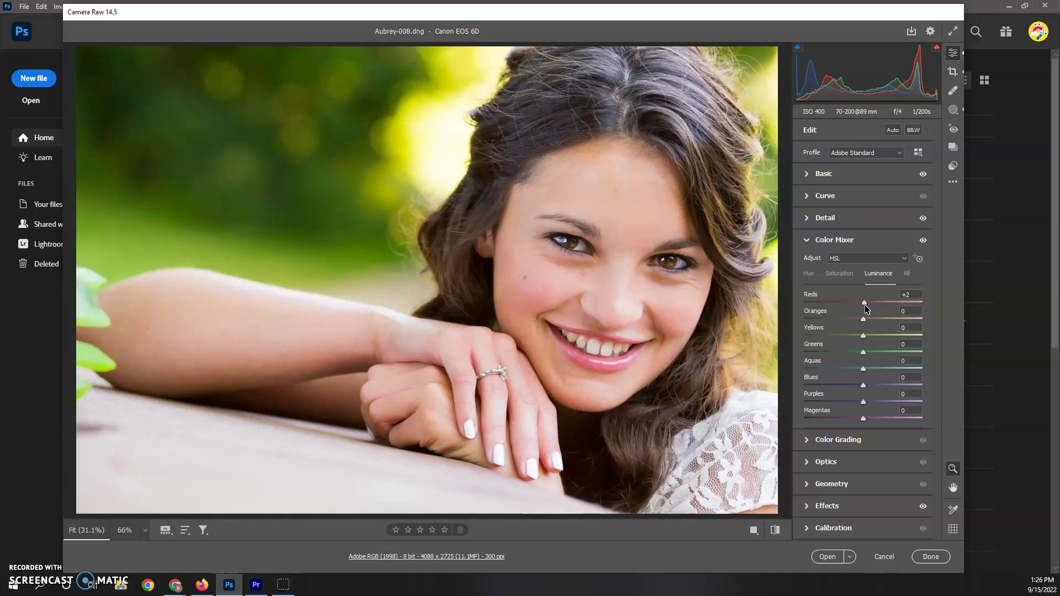
left_click(889, 295)
type("0")
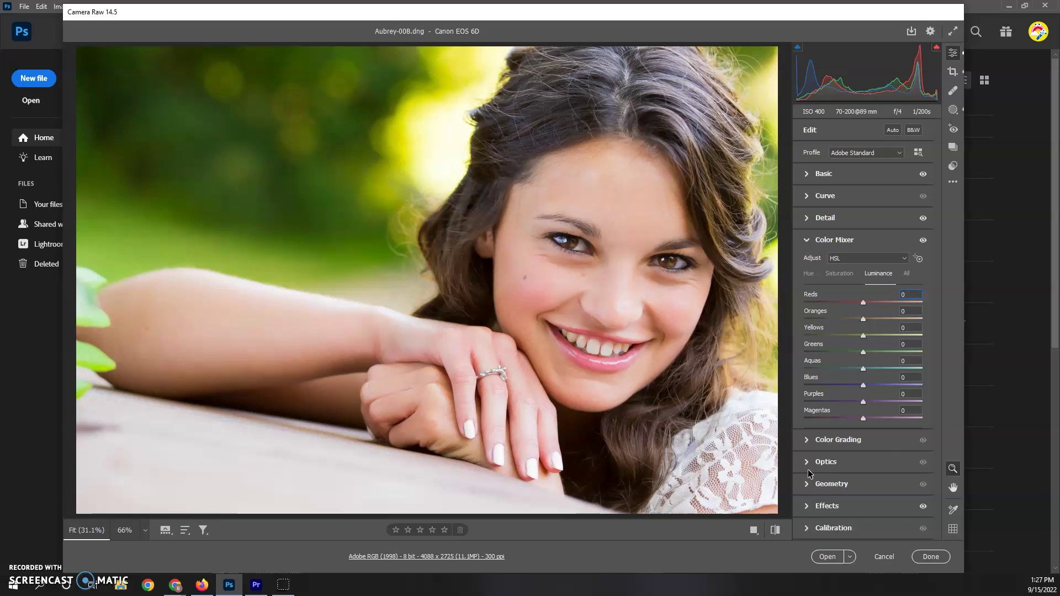
Darken the photo's edges with a Vignetting amount of -23 in the Effects adjustments
left_click(805, 508)
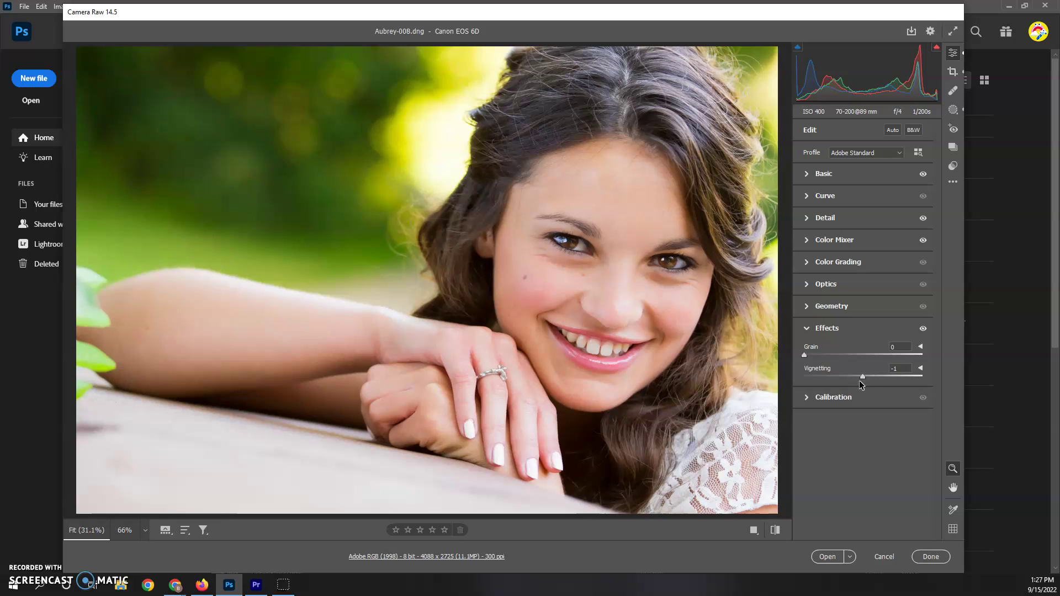
left_click_drag(864, 380, 841, 377)
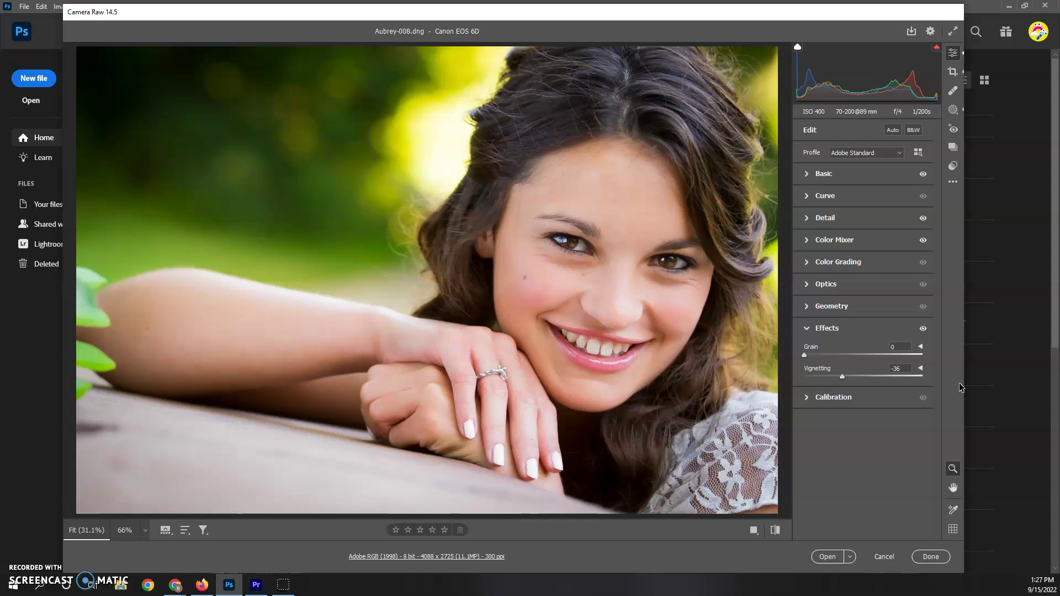
left_click_drag(844, 379, 851, 376)
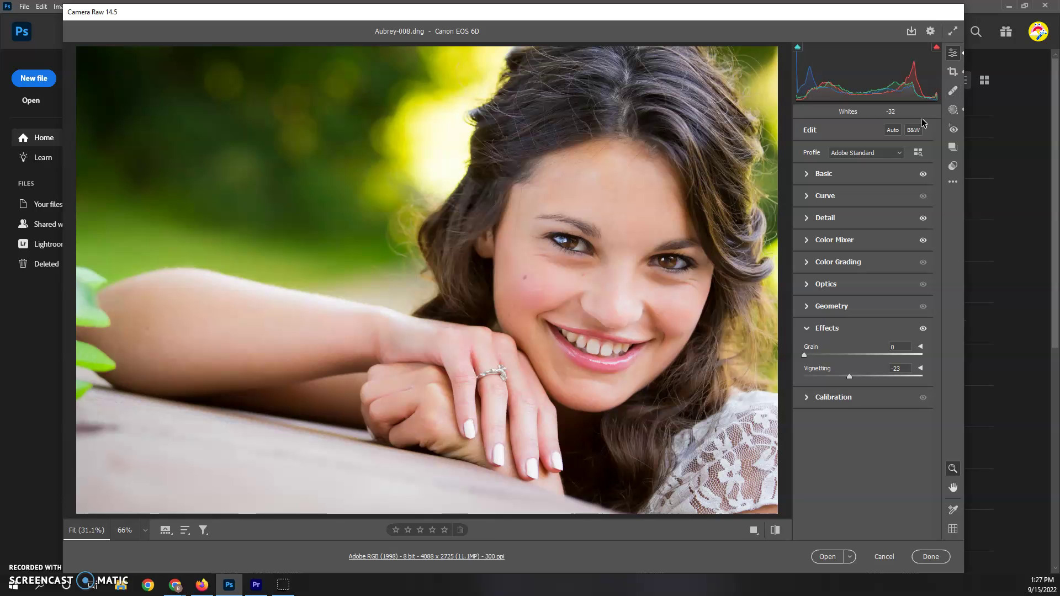
Remove the stray hair curving across the woman's upper forehead using the Heal brush at size 10, working at 100% view
left_click(639, 243)
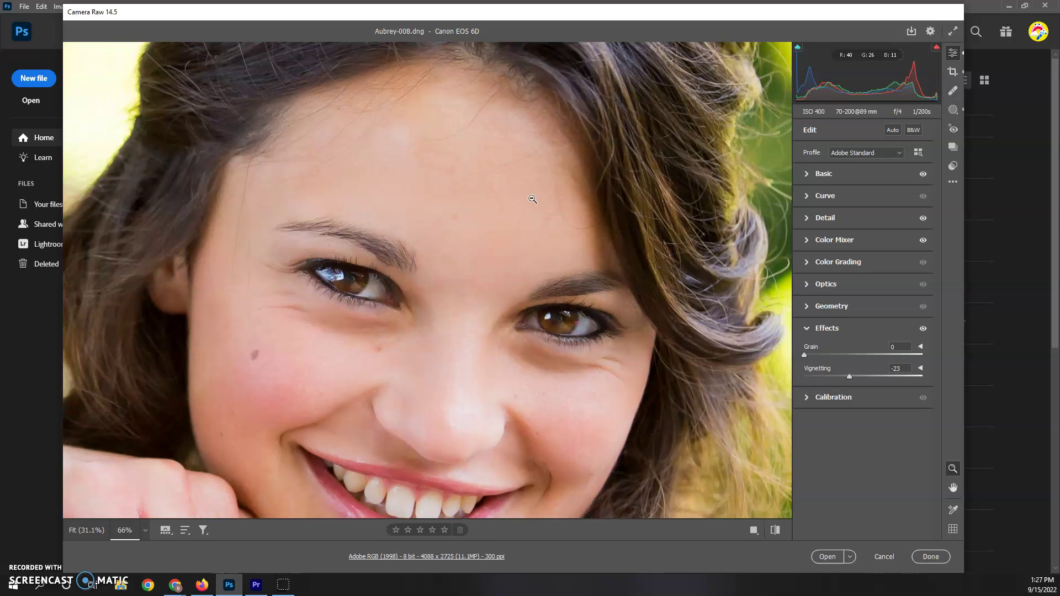
left_click(144, 531)
left_click(183, 415)
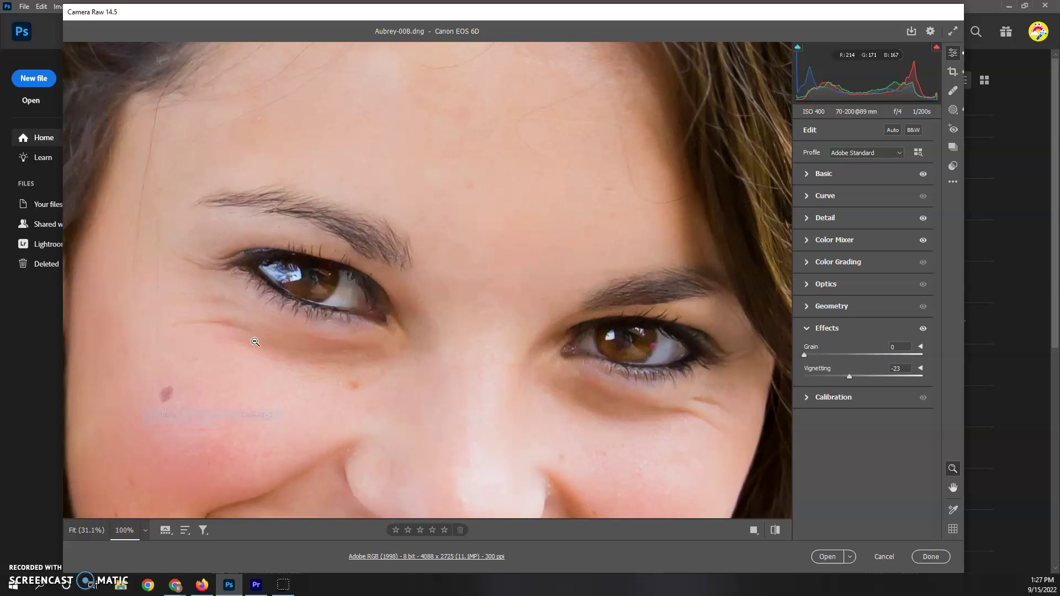
left_click_drag(482, 161, 495, 254)
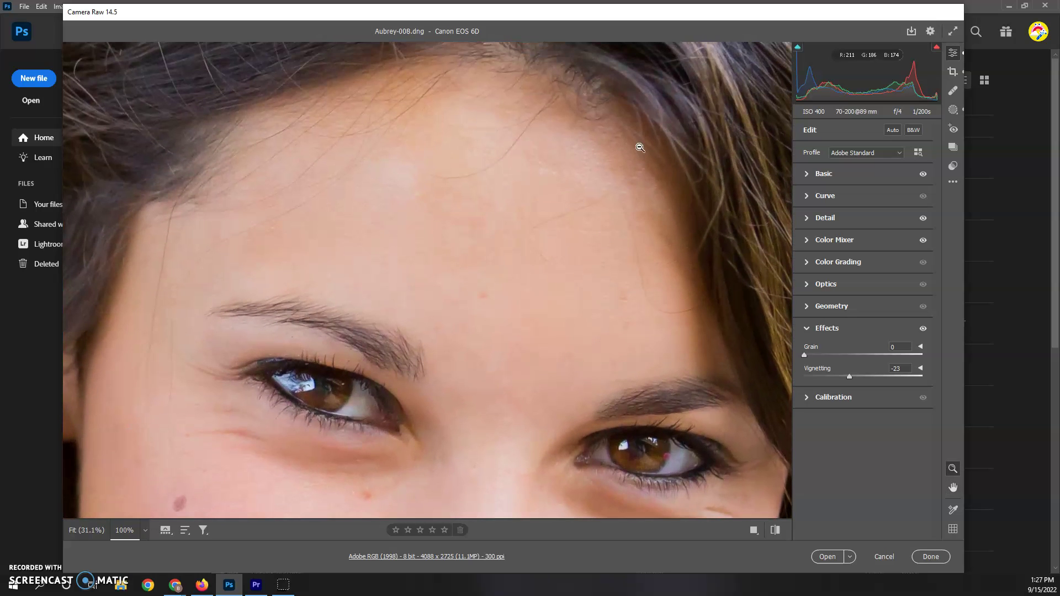
left_click(952, 91)
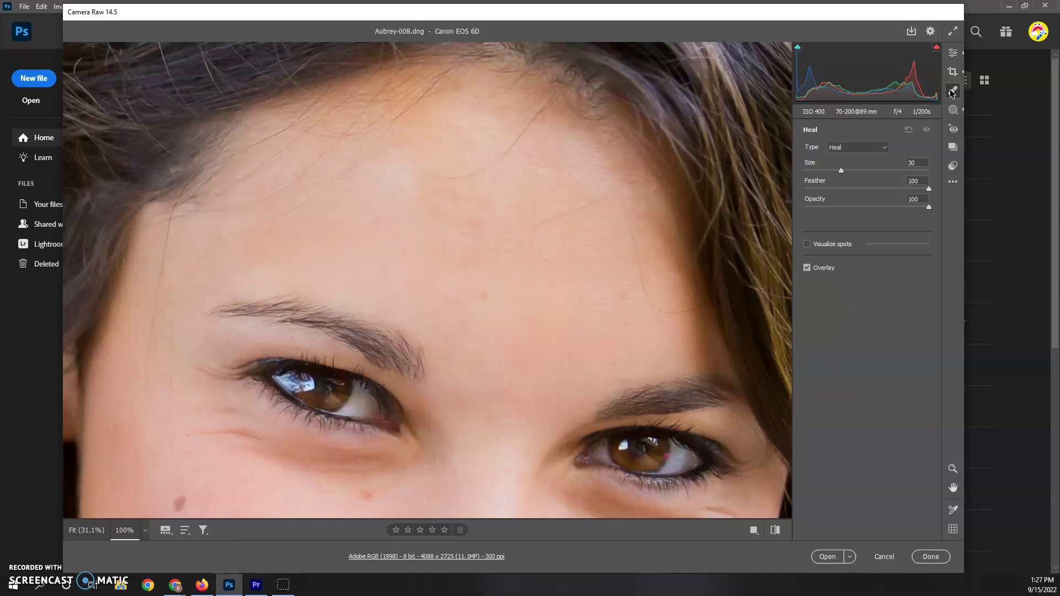
key("bracketleft")
key("bracketleft")
key("bracketleft")
key("bracketleft")
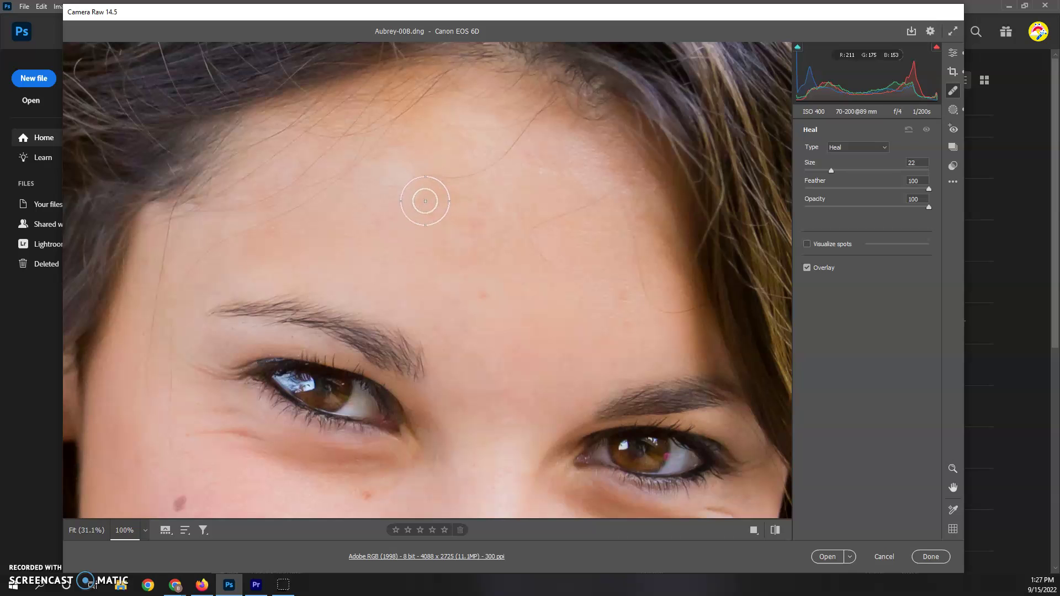
key("bracketleft")
key("bracketleft")
key("bracketleft")
key("bracketleft")
key("bracketleft")
key("bracketleft")
mouse_move(415, 165)
left_mouse_down()
mouse_move(442, 177)
mouse_move(474, 171)
mouse_move(522, 138)
left_mouse_up()
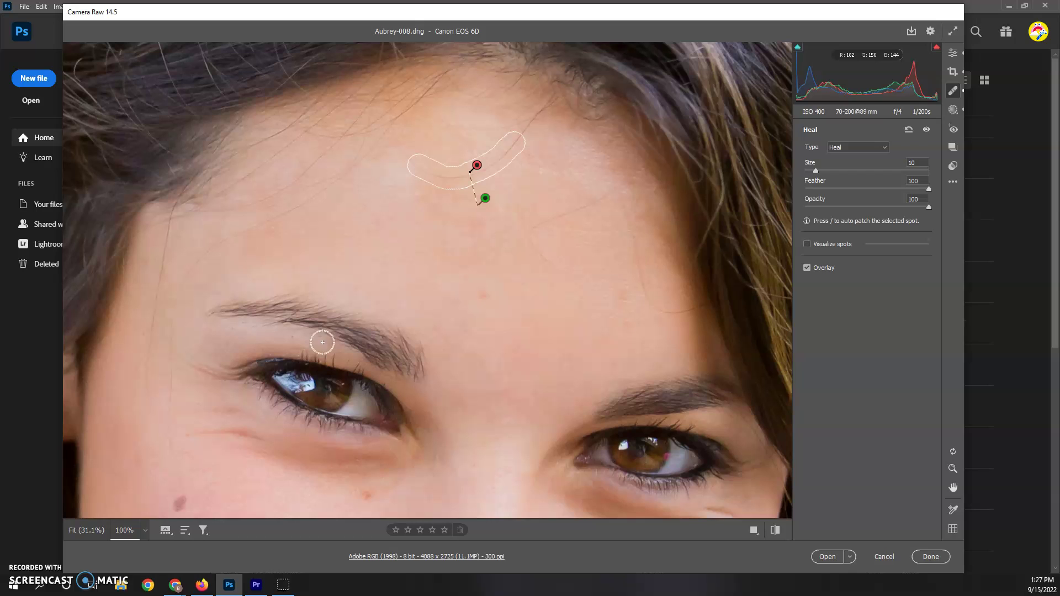
mouse_move(486, 200)
key("Escape")
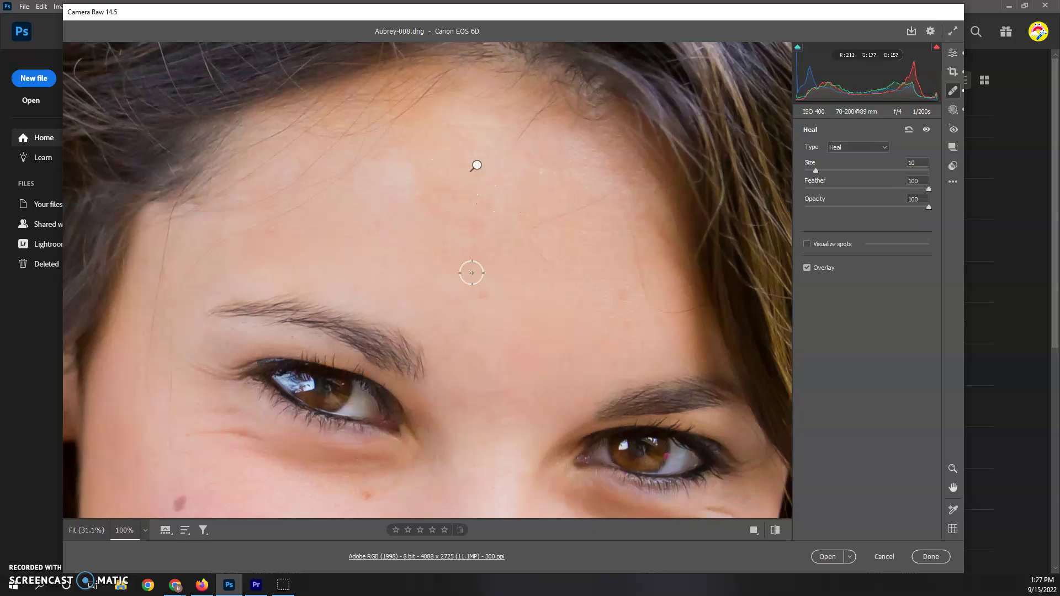
Heal the two fine stray hairs on the forehead above the woman's left eye with a size 2 brush
key("bracketleft")
key("bracketleft")
left_click_drag(554, 266, 540, 255)
left_click_drag(559, 214, 584, 205)
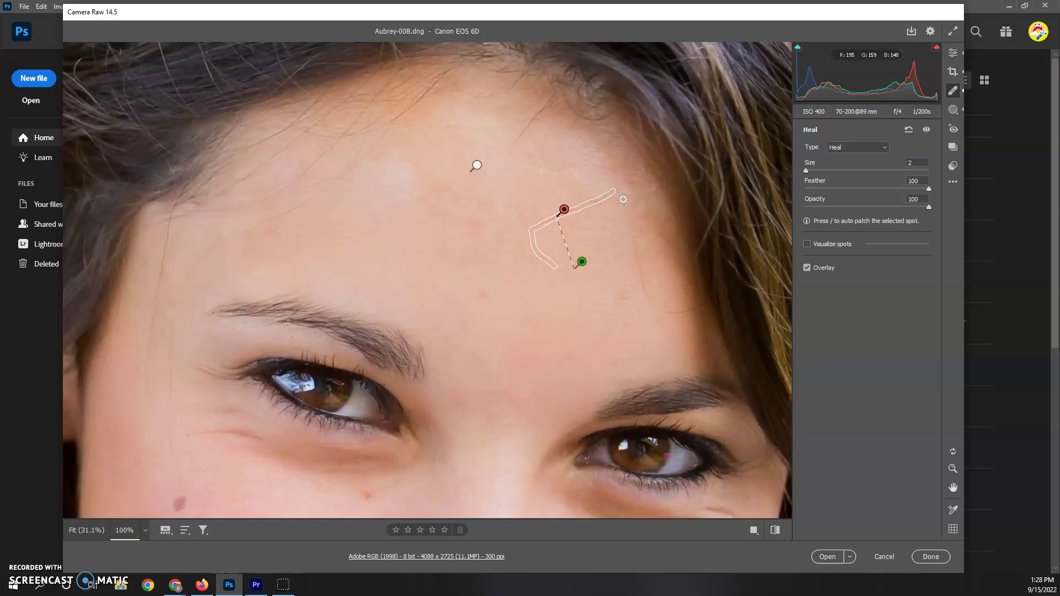
mouse_move(626, 209)
left_mouse_down()
mouse_move(643, 288)
mouse_move(660, 310)
mouse_move(684, 312)
left_mouse_up()
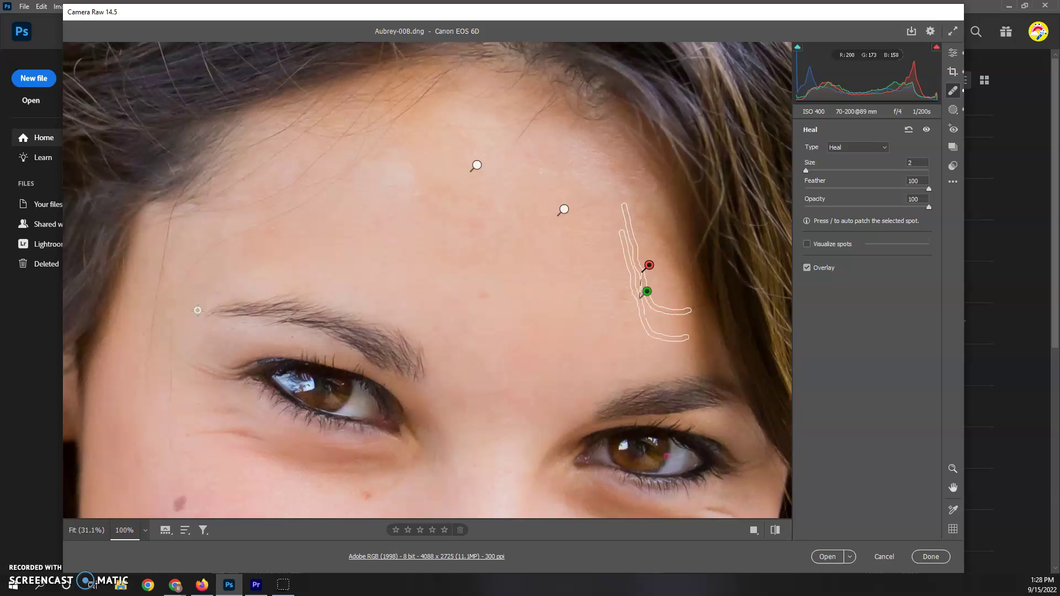
key("Escape")
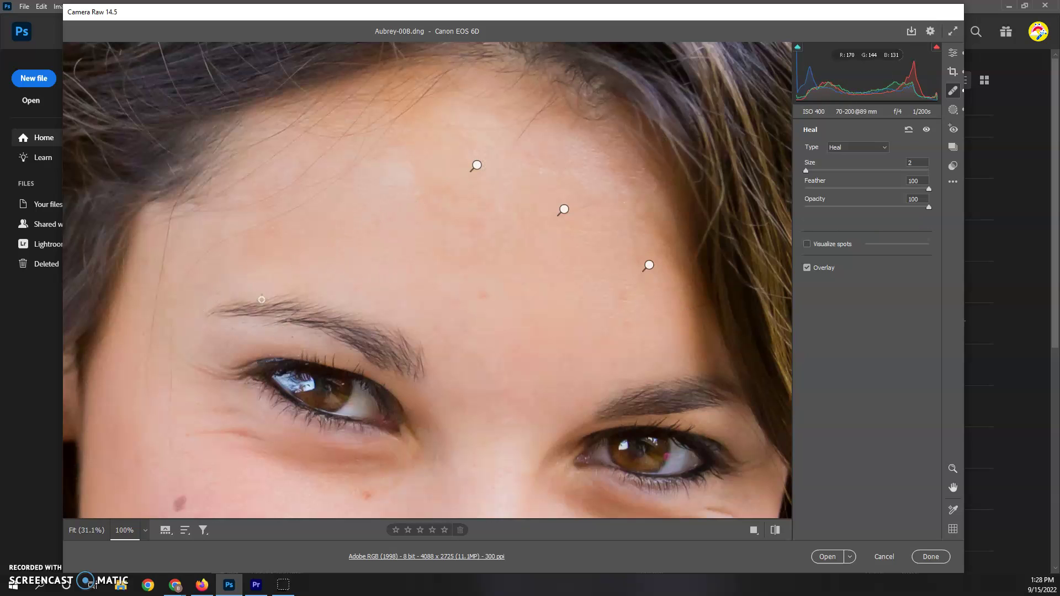
Heal the small blemish beside the nose below the inner eye corner and move its sample source onto clear cheek skin
left_click_drag(489, 328, 535, 154)
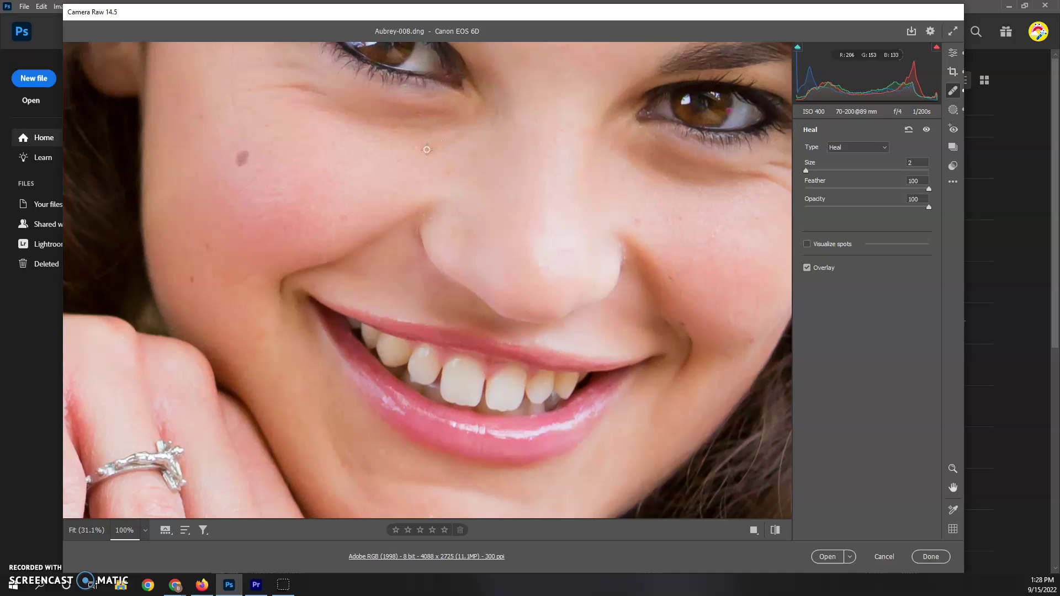
left_click_drag(432, 148, 433, 147)
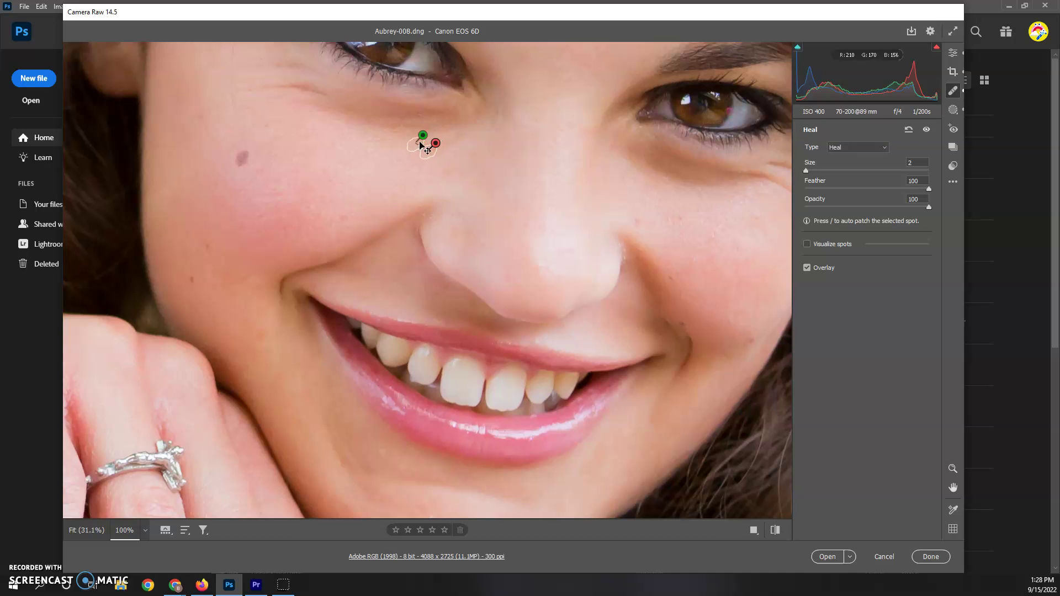
mouse_move(423, 135)
left_mouse_down()
mouse_move(368, 160)
mouse_move(379, 151)
left_mouse_up()
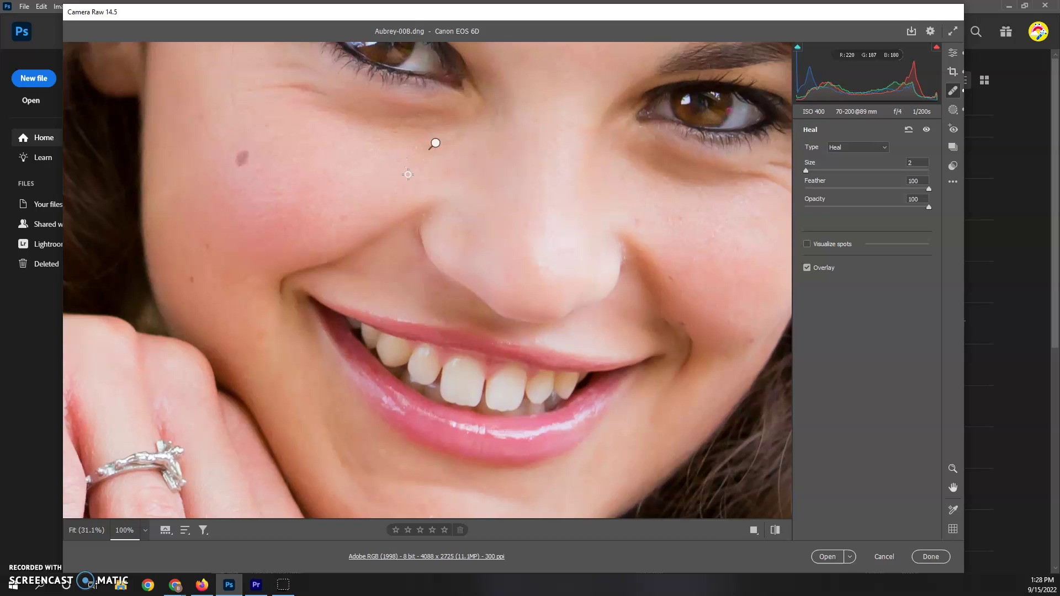
key("e")
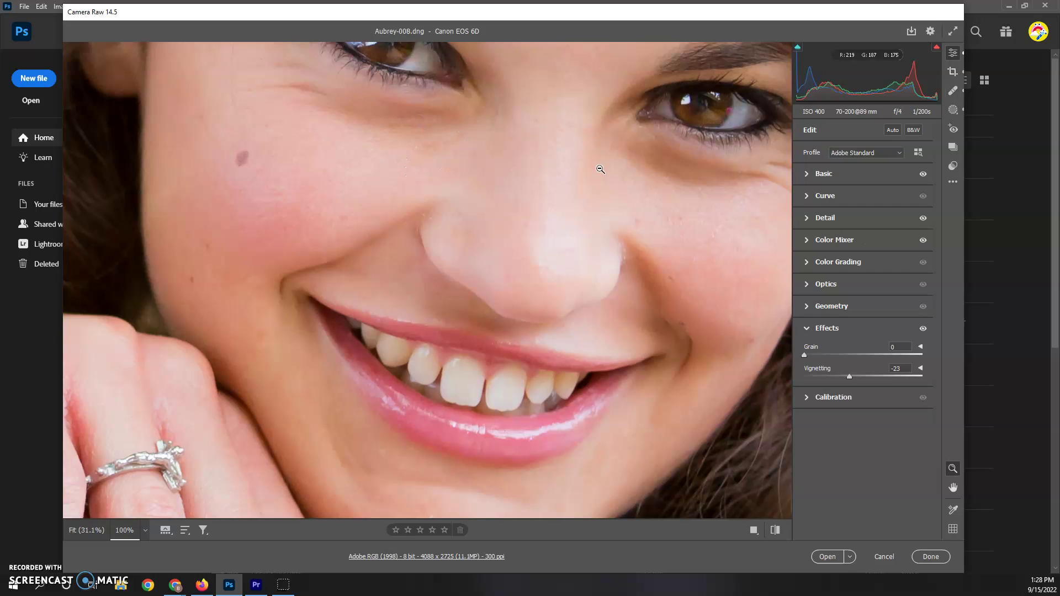
left_click(807, 329)
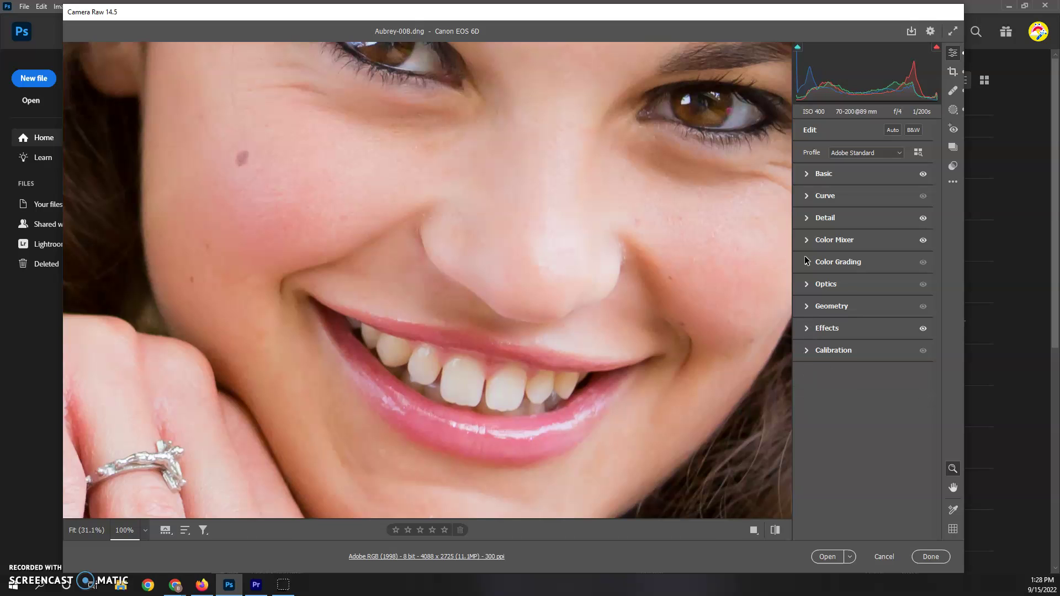
Delete the existing Mask 2 from the photo's masks
left_click(953, 109)
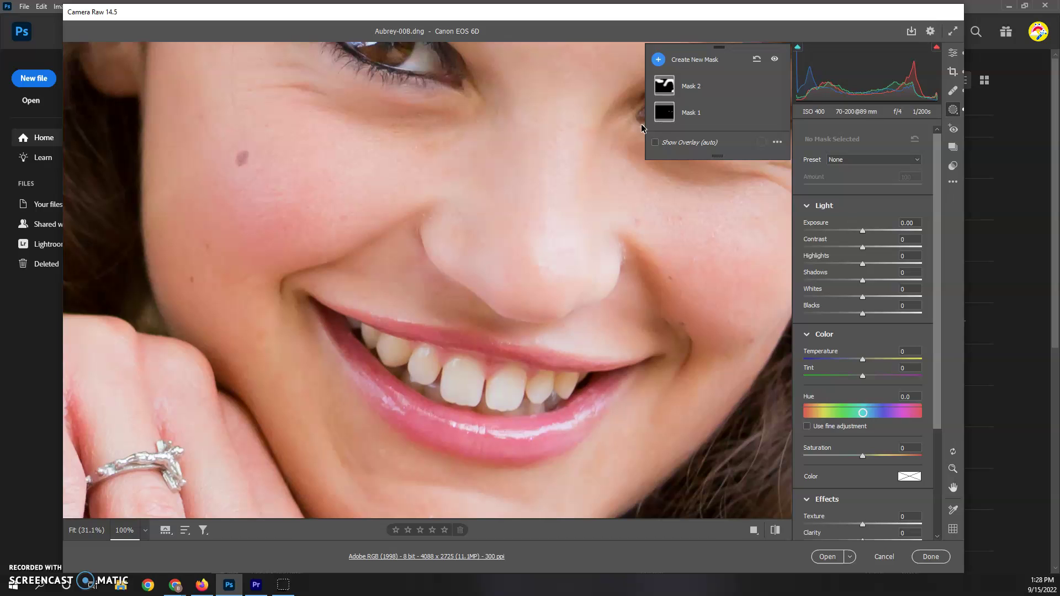
left_click(669, 87)
key("Delete")
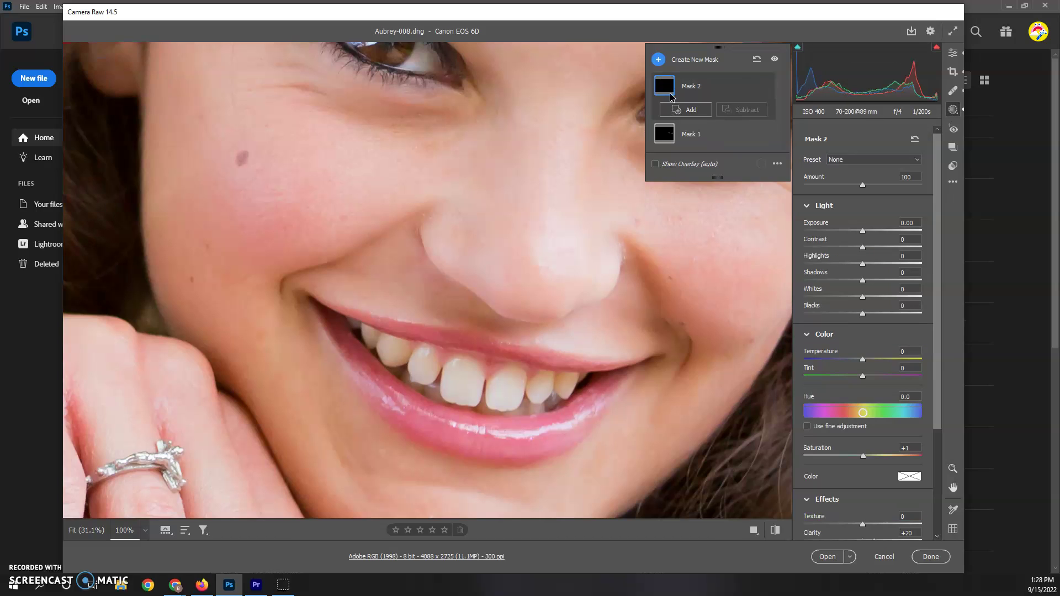
key("Delete")
Remove the existing Brush 1 component covering the eyes from Mask 1
scroll(528, 194, "down", 3)
left_click(355, 316, "alt")
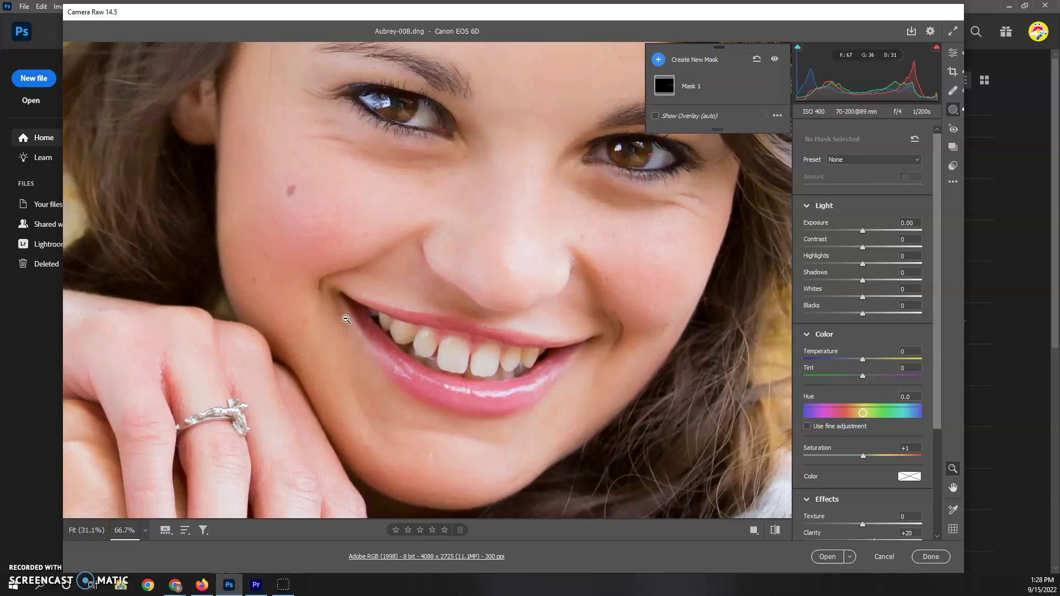
left_click(346, 319, "alt")
left_click(346, 319, "alt")
left_click(346, 319, "alt")
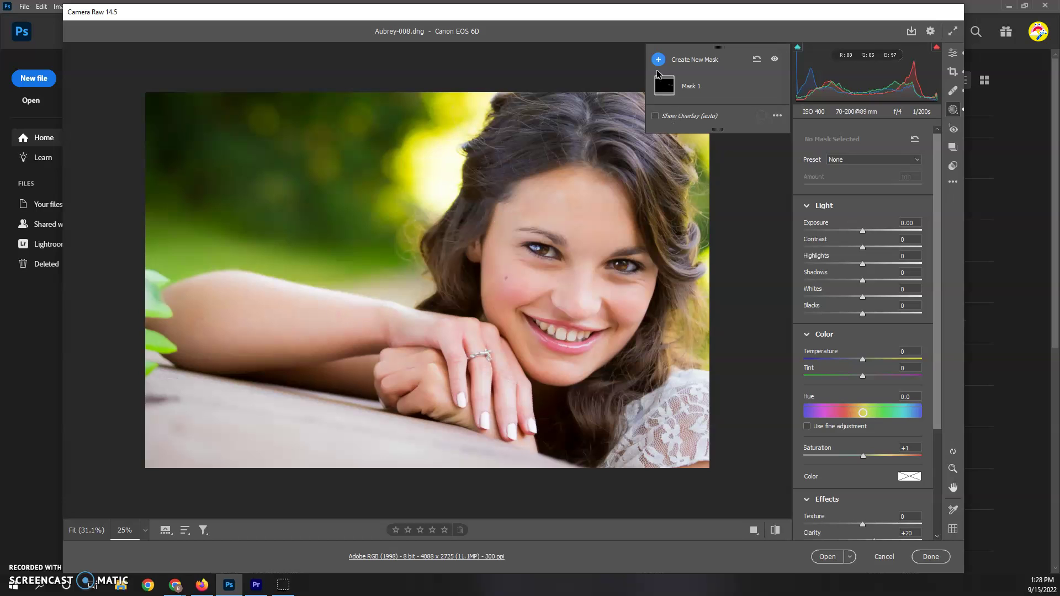
left_click(665, 87)
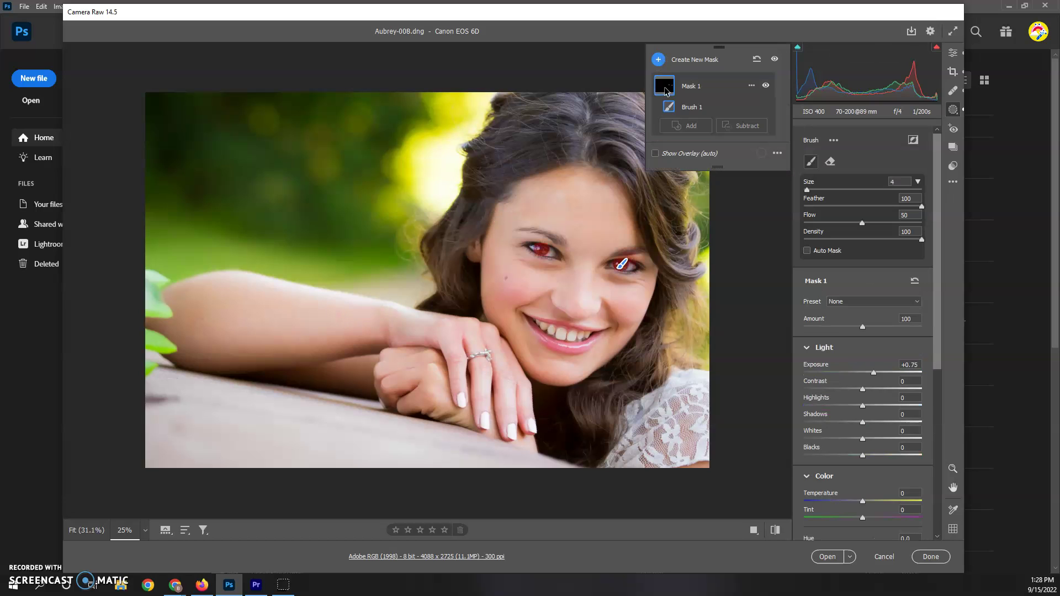
left_click(665, 87)
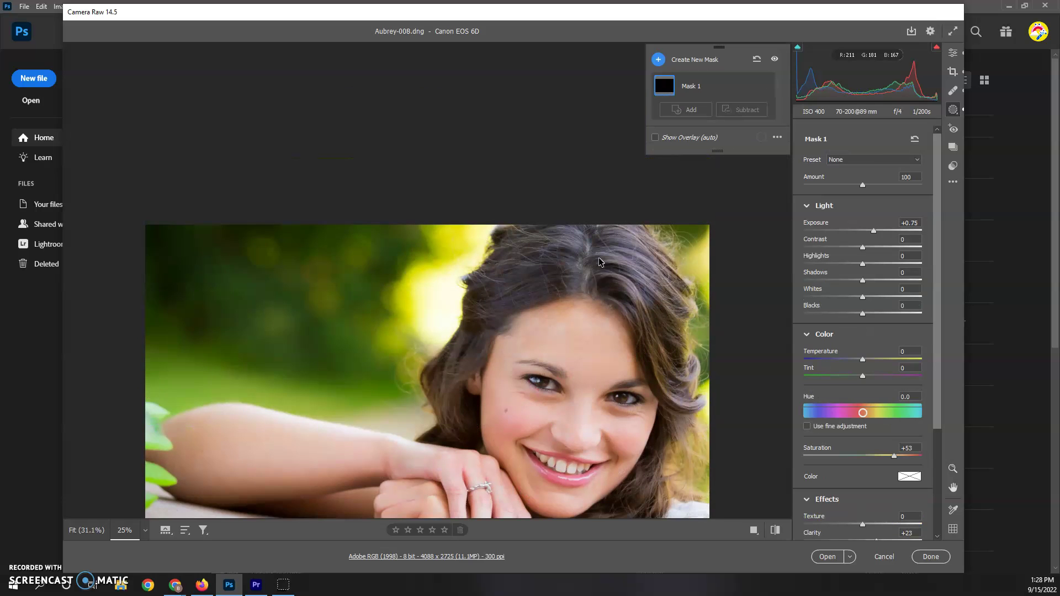
Create a new brush mask and paint over both irises with size 4, feather 100 and flow 50
key("z")
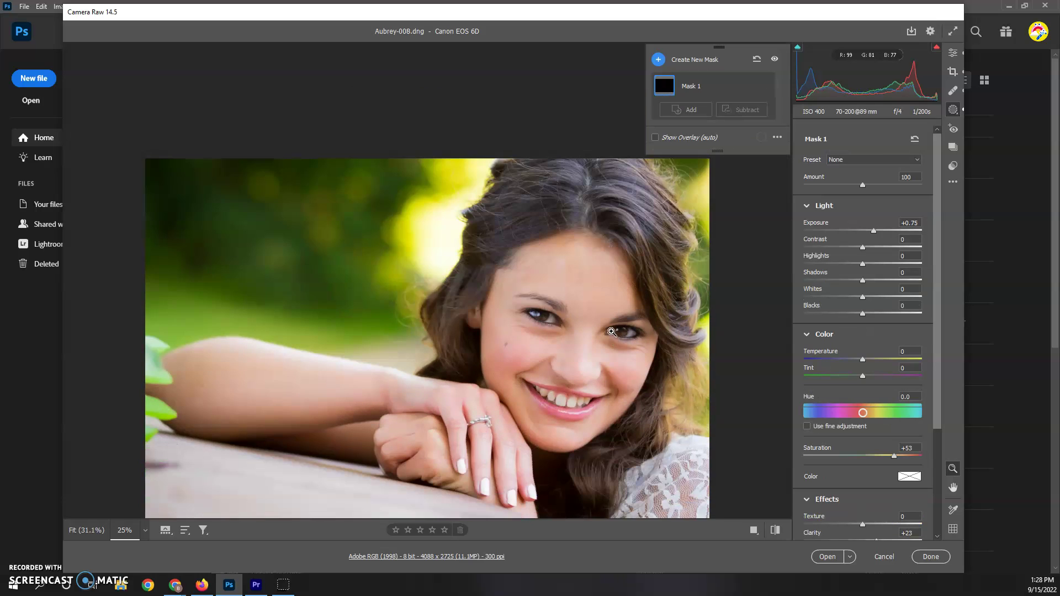
left_click(611, 330)
left_click(612, 332)
key("h")
left_click_drag(670, 362, 78, 360)
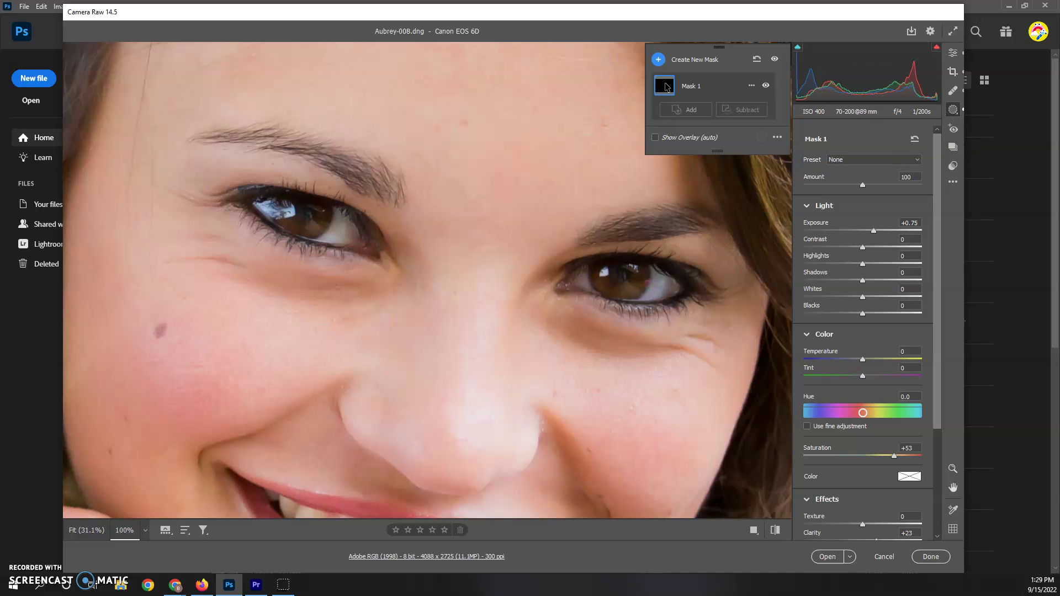
left_click(657, 63)
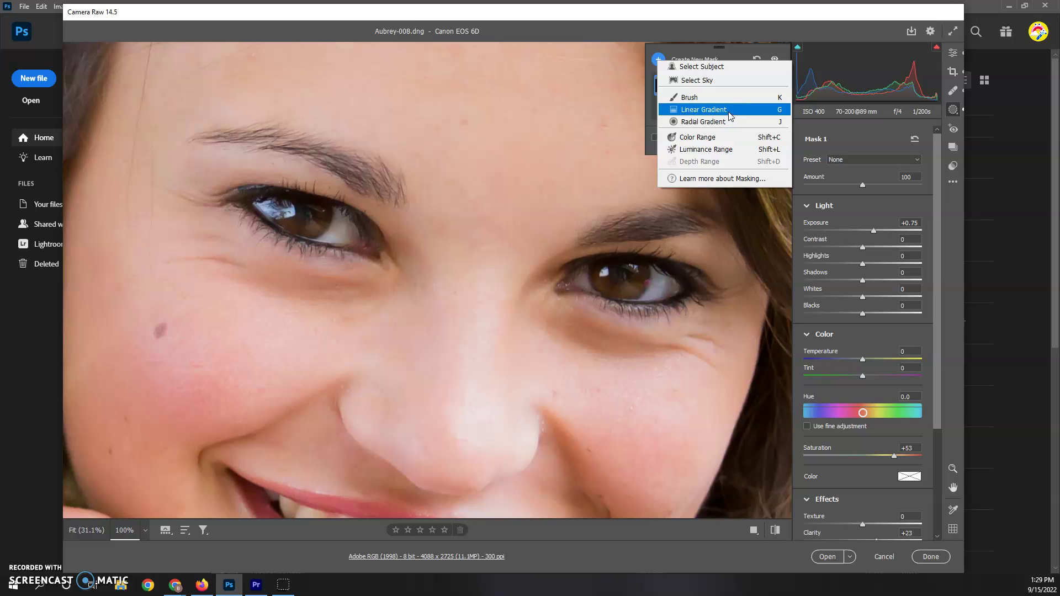
left_click(690, 97)
mouse_move(637, 276)
left_mouse_down()
mouse_move(615, 291)
mouse_move(603, 270)
mouse_move(630, 279)
left_mouse_up()
mouse_move(290, 211)
left_mouse_down()
mouse_move(320, 212)
mouse_move(279, 208)
mouse_move(305, 221)
left_mouse_up()
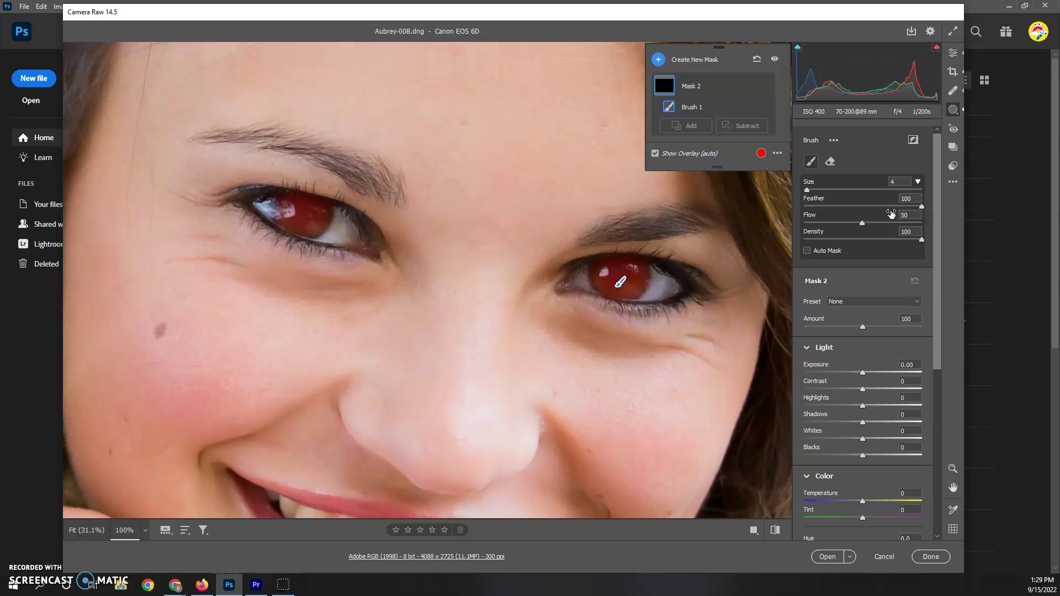
Enhance the irises by setting the eye mask's exposure to +1.05, saturation to +41, texture to +17 and sharpness to +26
left_click_drag(864, 375, 878, 371)
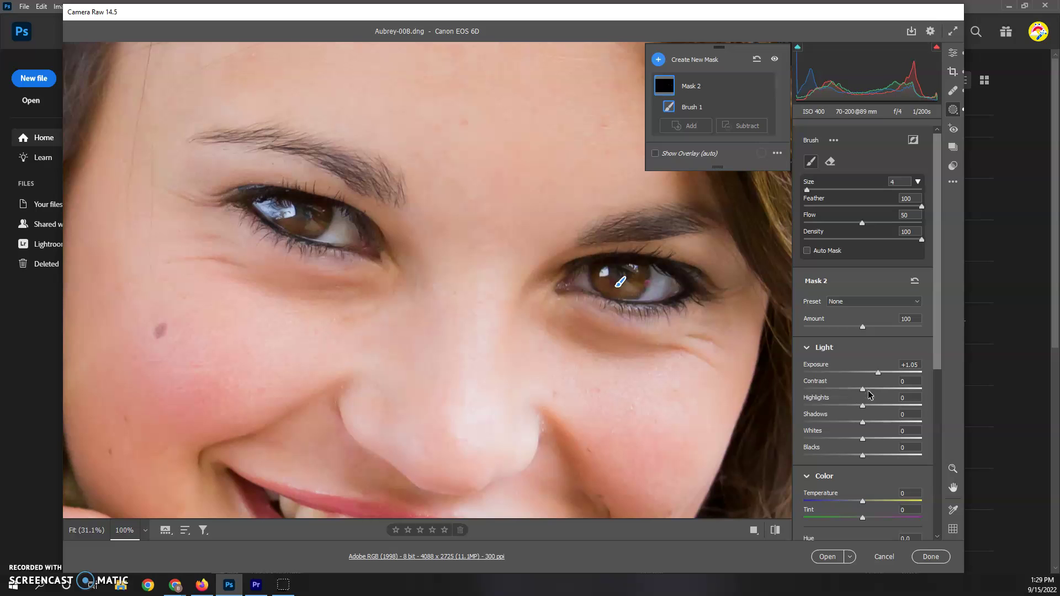
left_click_drag(938, 348, 936, 421)
mouse_move(863, 464)
left_mouse_down()
mouse_move(933, 457)
mouse_move(802, 454)
mouse_move(923, 452)
mouse_move(875, 466)
mouse_move(888, 467)
left_mouse_up()
scroll(933, 386, "down", 3)
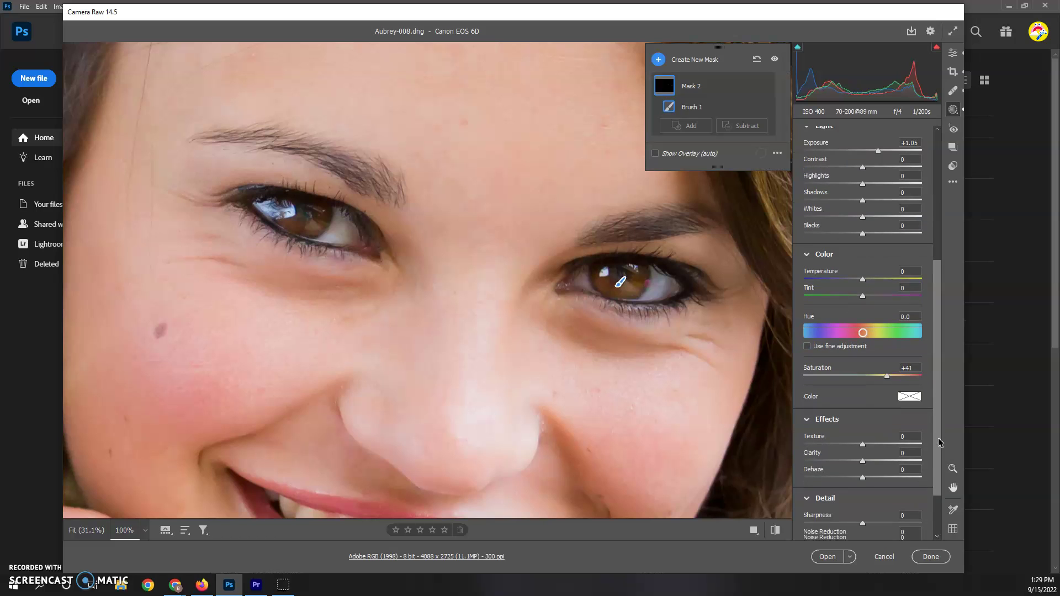
mouse_move(863, 428)
left_mouse_down()
mouse_move(890, 428)
mouse_move(849, 431)
left_mouse_up()
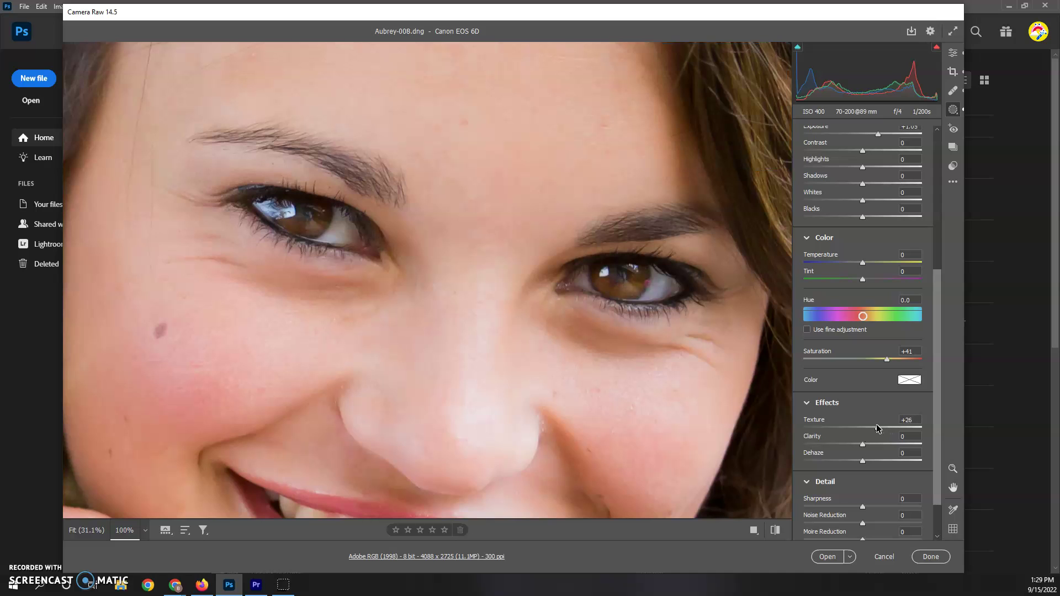
left_click_drag(862, 506, 876, 504)
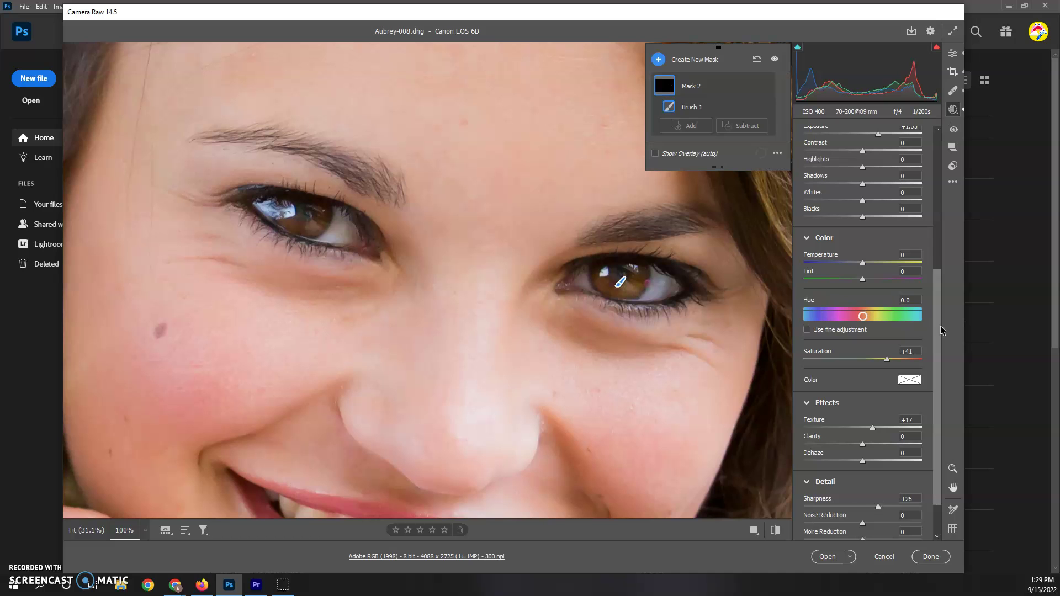
left_click_drag(936, 325, 934, 182)
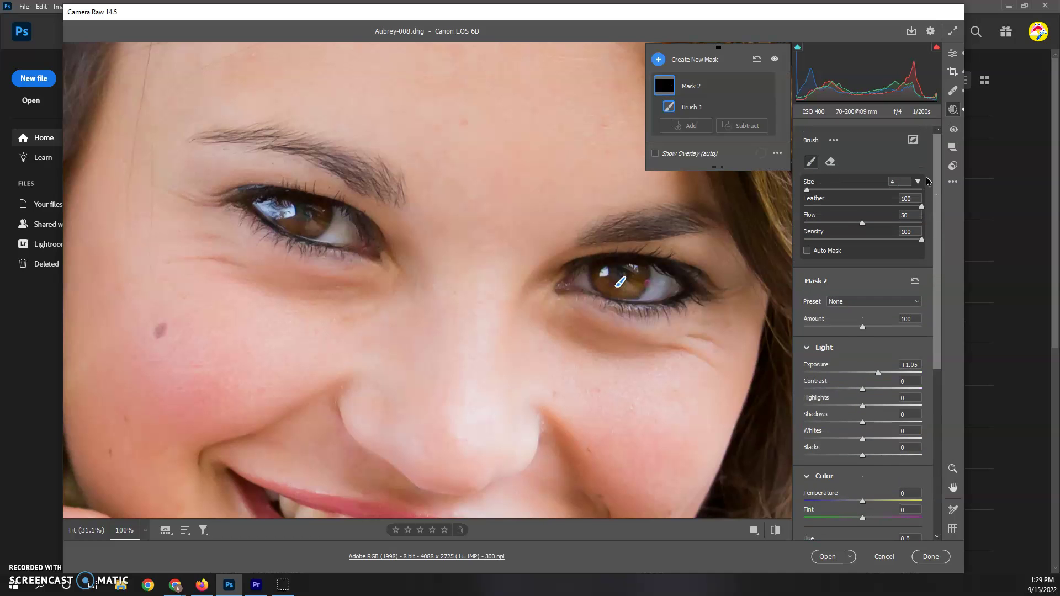
left_click(703, 138)
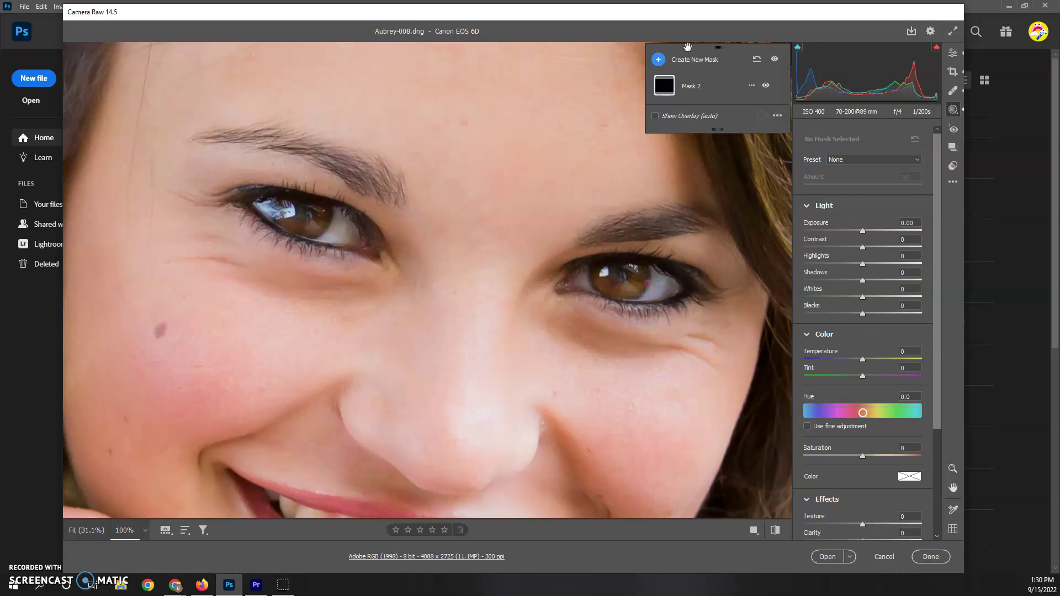
mouse_move(668, 92)
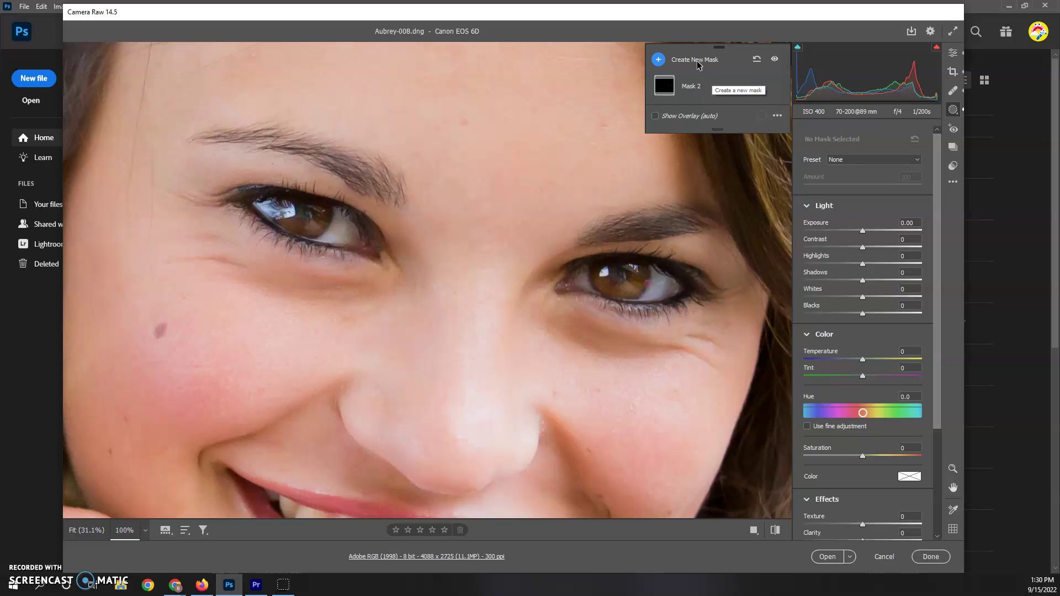
Add a slanted linear gradient mask over the upper background with exposure -0.50 and contrast +15
key("ctrl+minus")
key("ctrl+minus")
key("ctrl+minus")
key("ctrl+minus")
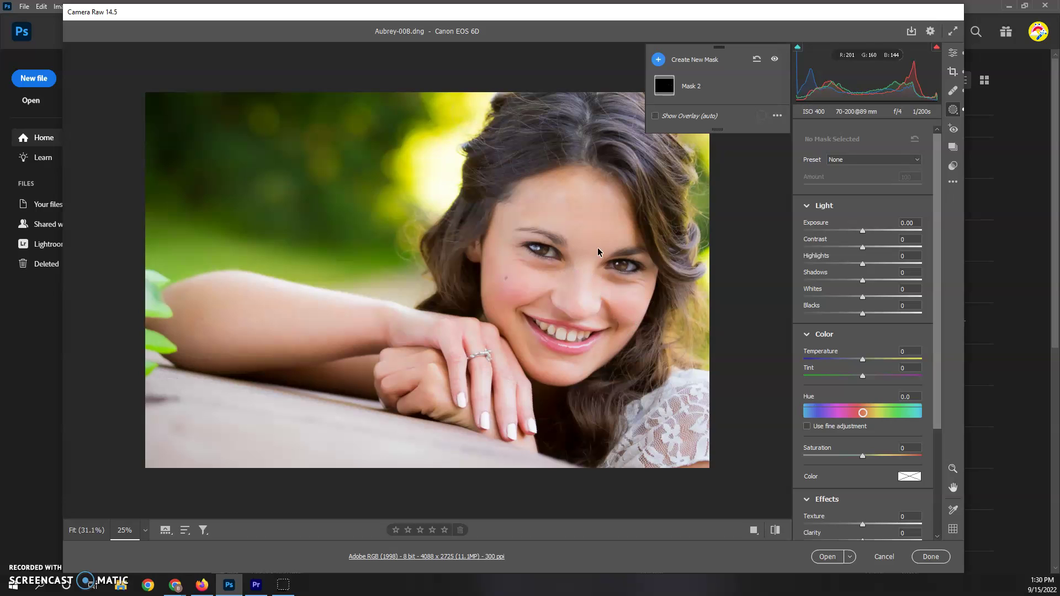
left_click(668, 61)
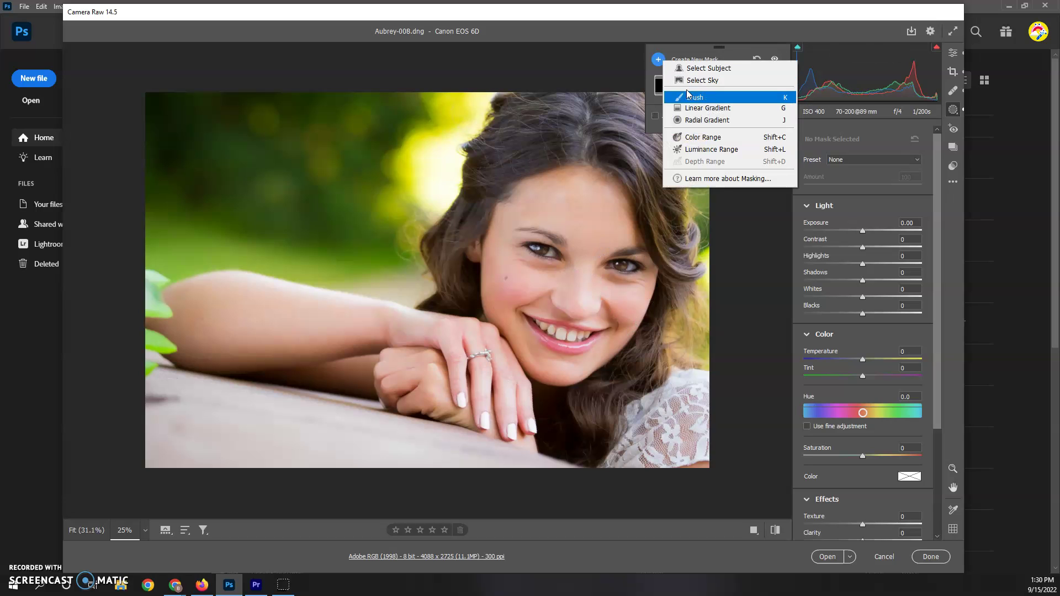
left_click(737, 115)
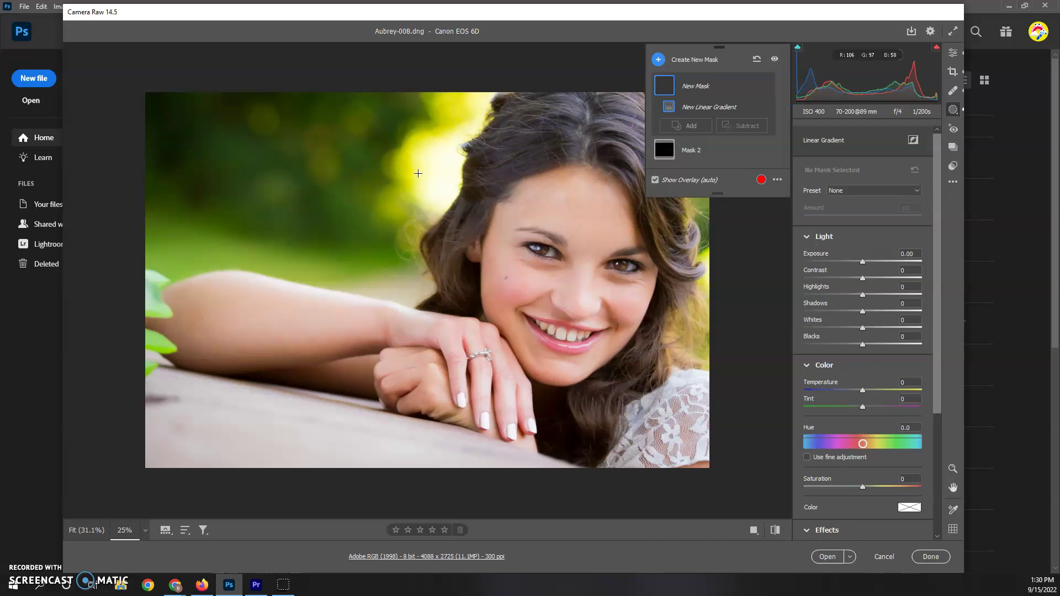
left_click_drag(287, 149, 322, 258)
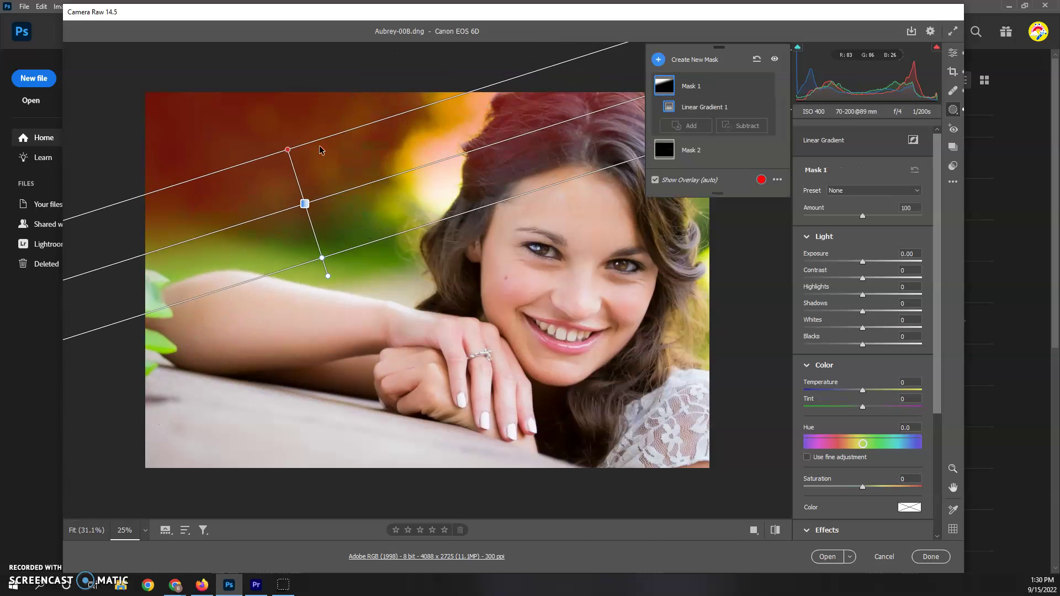
mouse_move(865, 268)
left_mouse_down()
mouse_move(851, 266)
mouse_move(849, 279)
mouse_move(871, 282)
left_mouse_up()
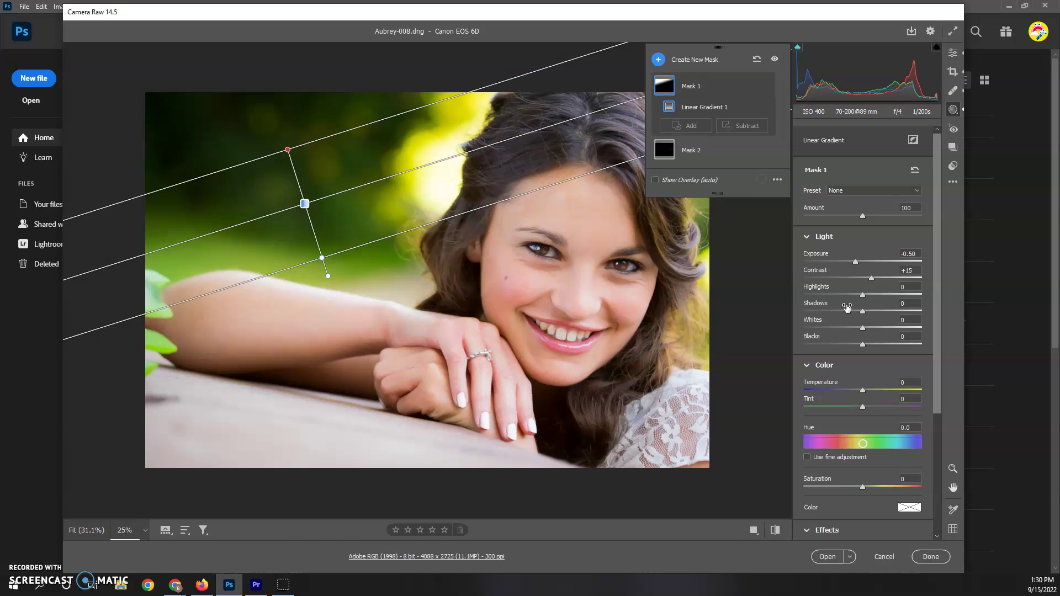
key("e")
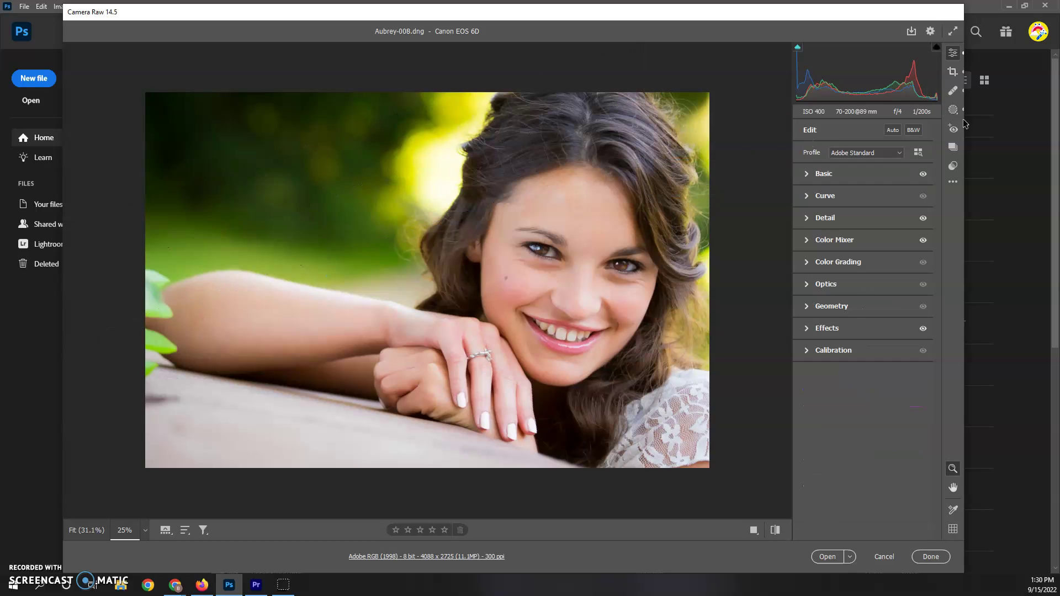
Create a new brush mask and paint over all the hair with size 14, feather 45 and flow 50
left_click(954, 112)
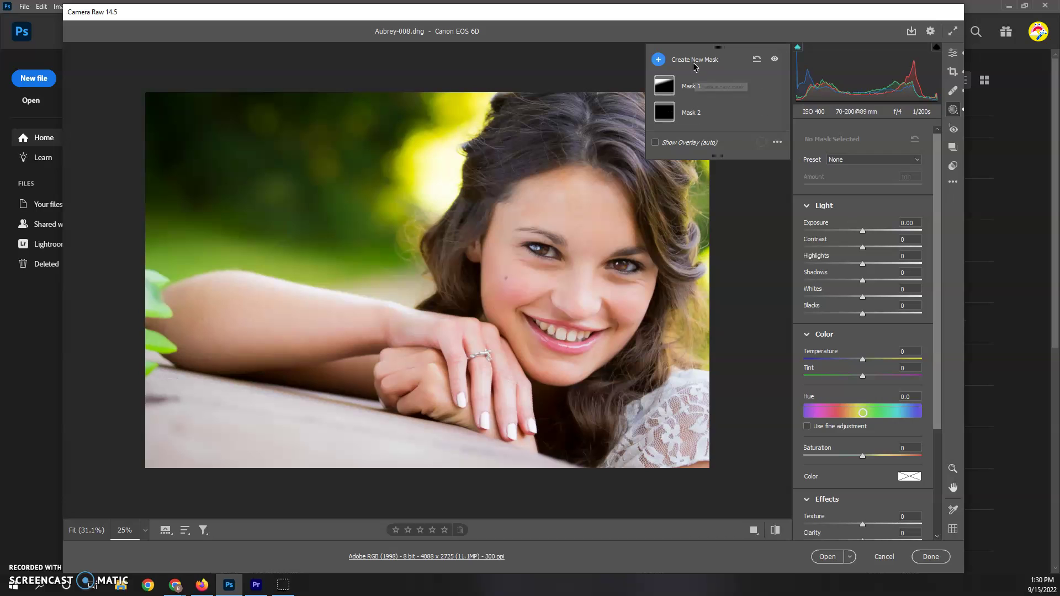
left_click(709, 60)
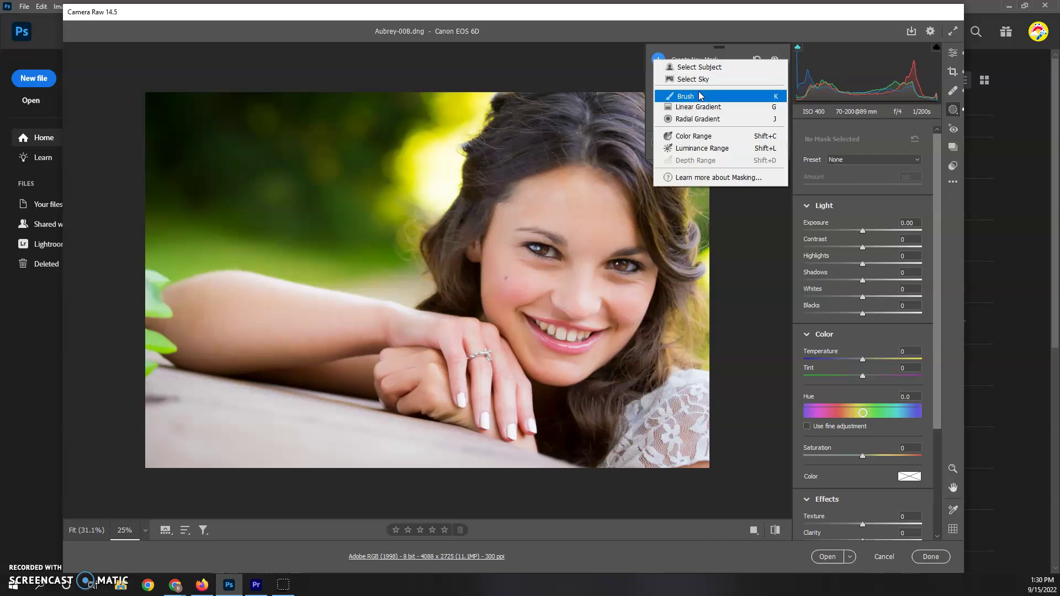
left_click(725, 96)
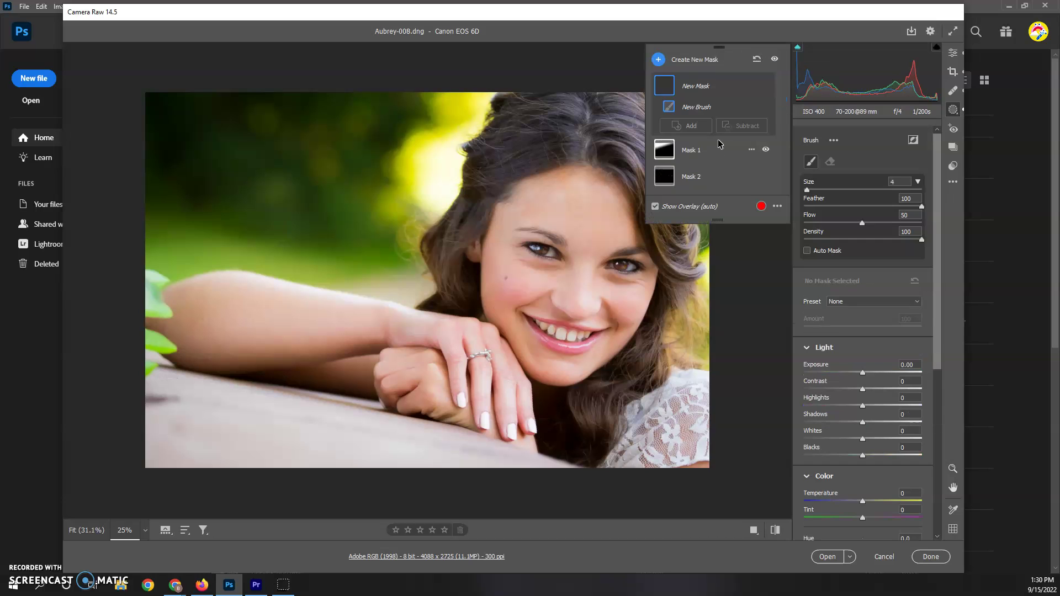
key("bracketright")
key("bracketright")
key("bracketright")
key("bracketright")
key("bracketright")
key("bracketright")
key("bracketright")
key("bracketright")
key("bracketright")
key("bracketright")
left_click_drag(860, 210, 856, 211)
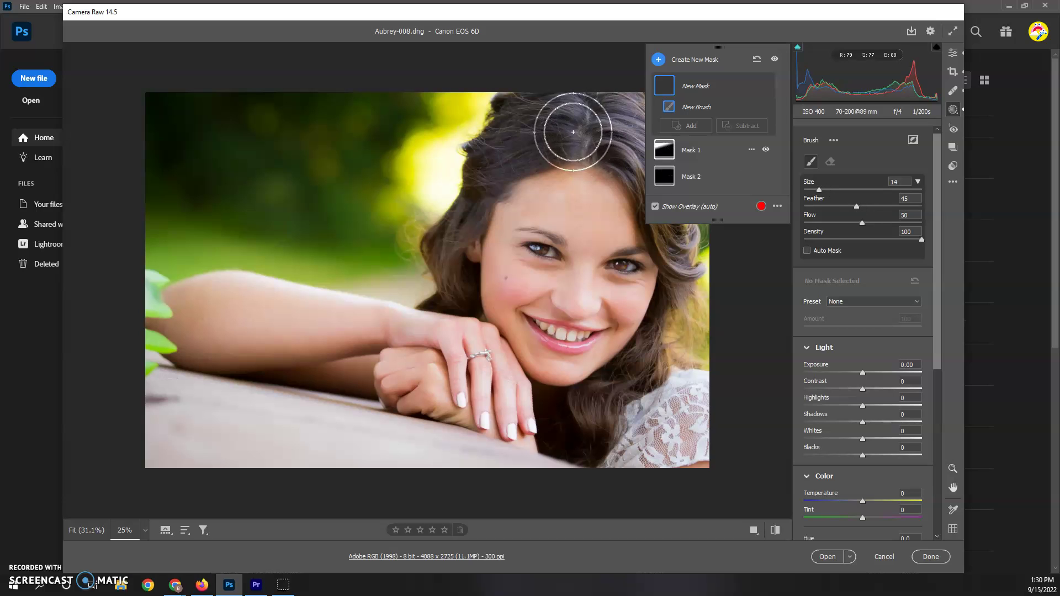
mouse_move(564, 131)
left_mouse_down()
mouse_move(541, 126)
mouse_move(494, 153)
mouse_move(440, 227)
left_mouse_up()
mouse_move(566, 104)
left_mouse_down()
mouse_move(650, 153)
mouse_move(686, 220)
mouse_move(696, 295)
mouse_move(658, 374)
mouse_move(574, 429)
left_mouse_up()
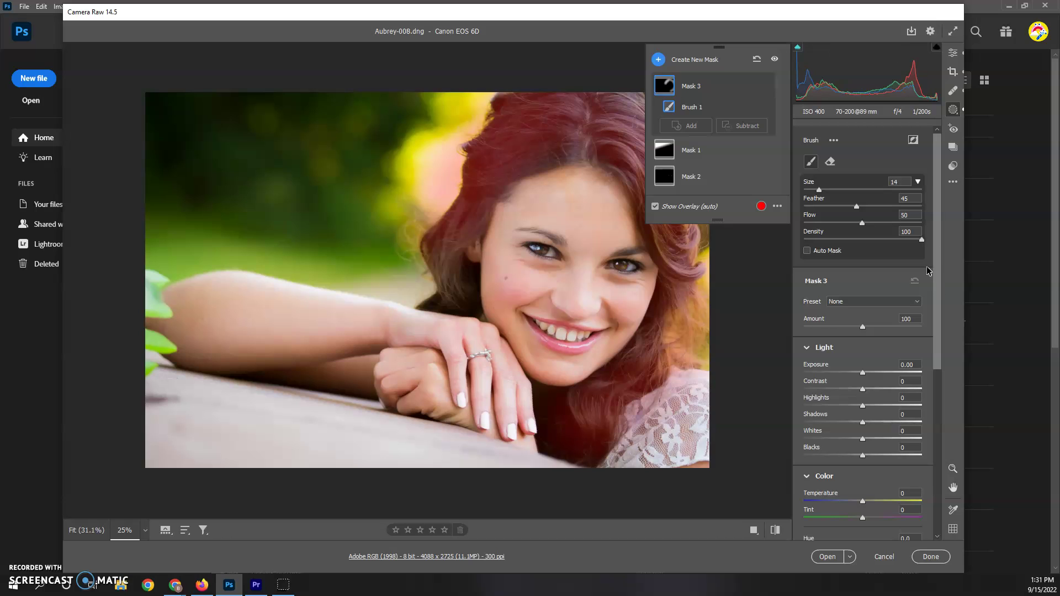
Set the hair mask's exposure to -0.25, contrast to +58 and saturation to +26, and strengthen the hair detail
left_click_drag(864, 377, 771, 388)
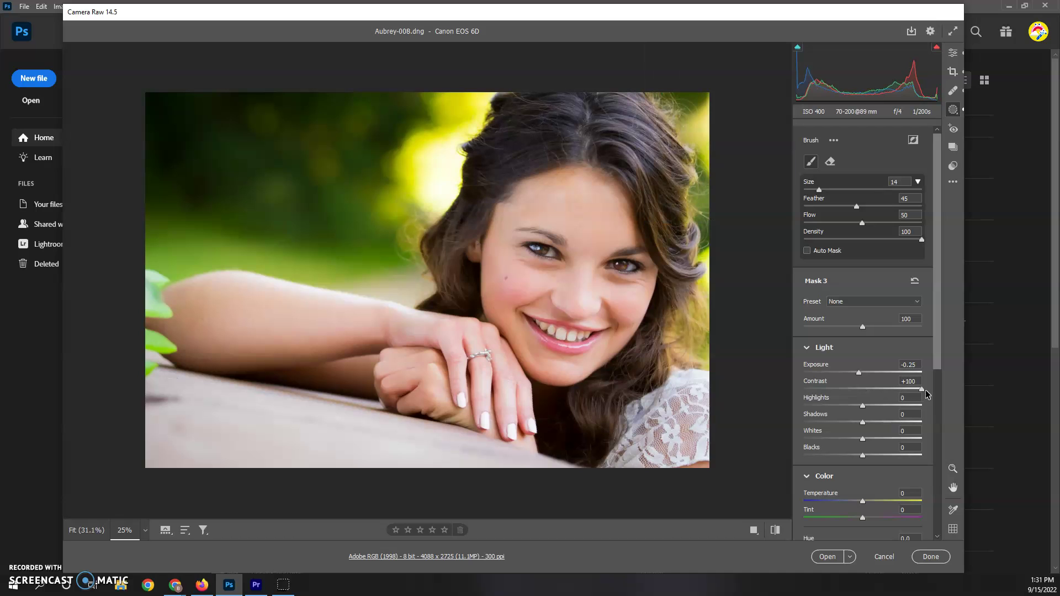
left_click_drag(846, 385, 896, 388)
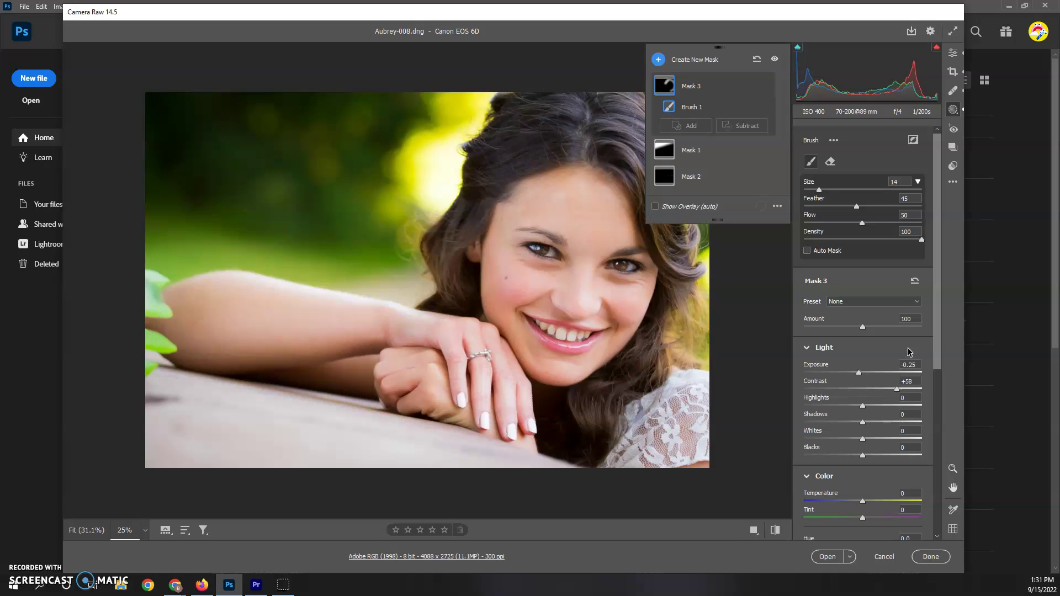
scroll(939, 356, "down", 3)
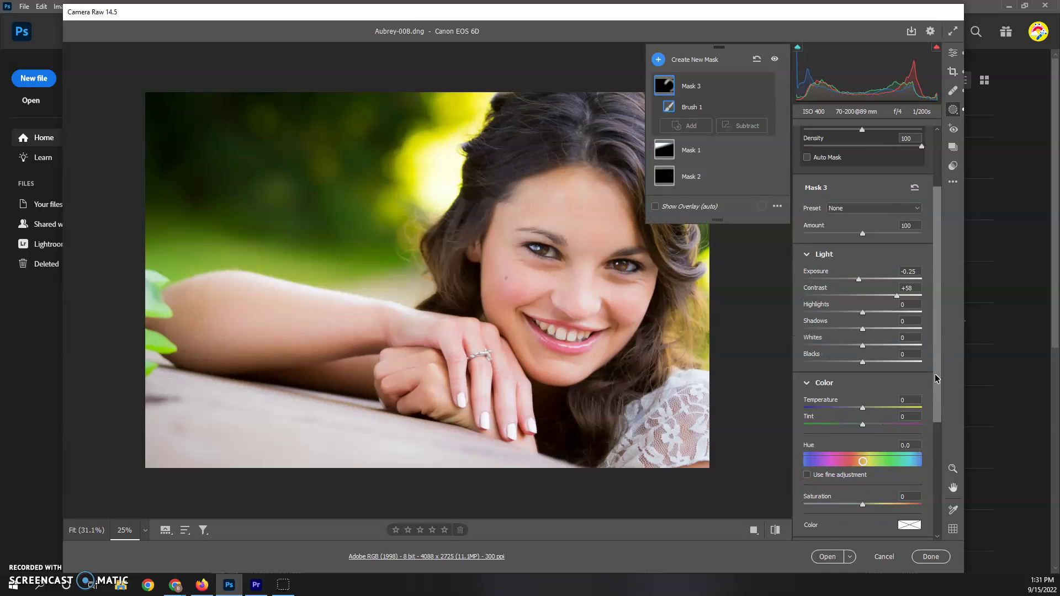
scroll(936, 415, "down", 2)
scroll(938, 420, "down", 1)
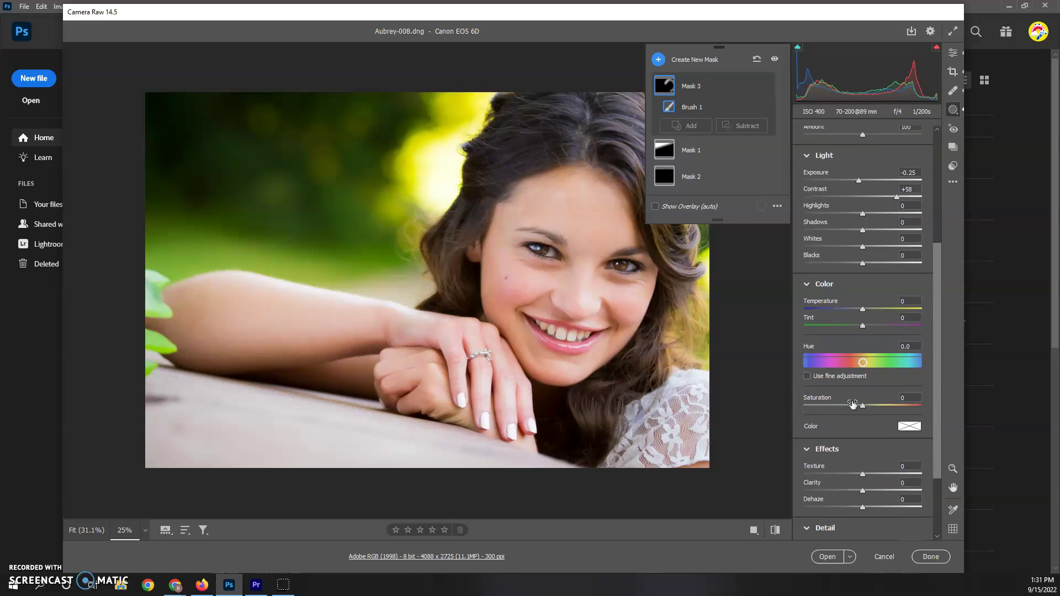
left_click_drag(864, 406, 881, 407)
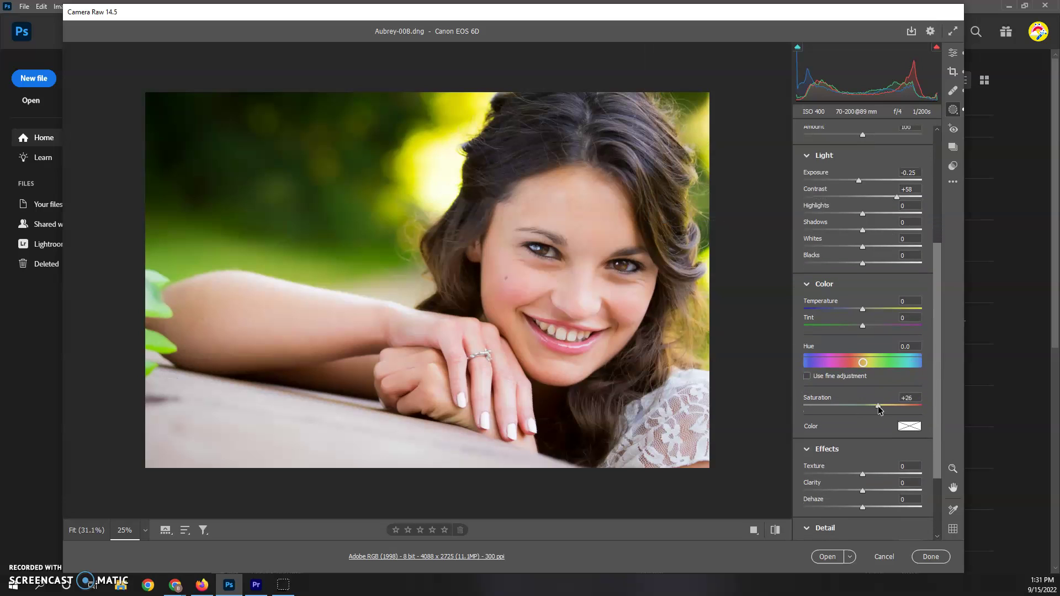
scroll(883, 420, "down", 2)
left_click_drag(862, 434, 929, 426)
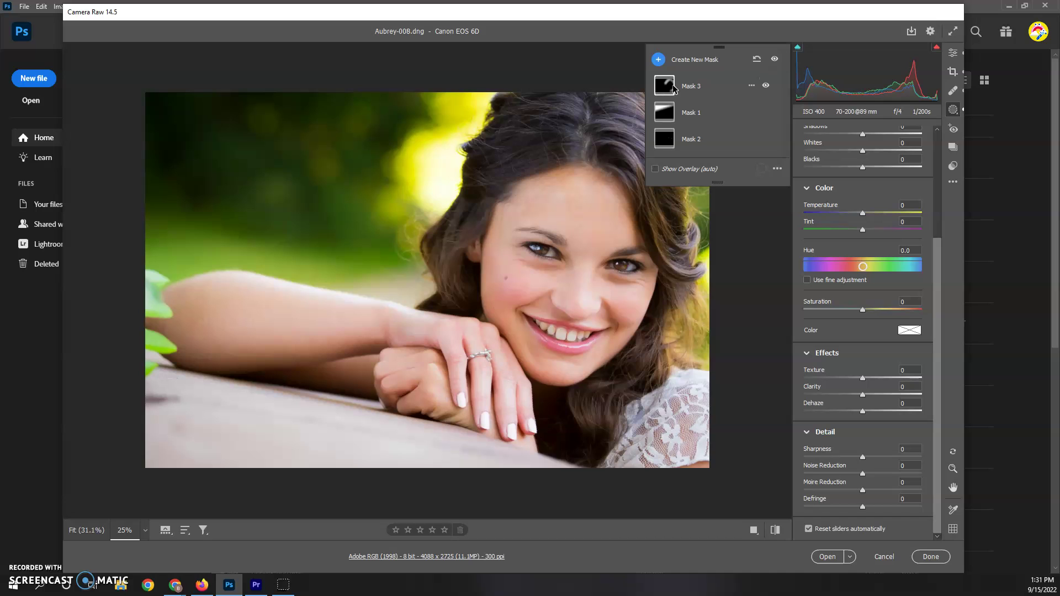
mouse_move(678, 97)
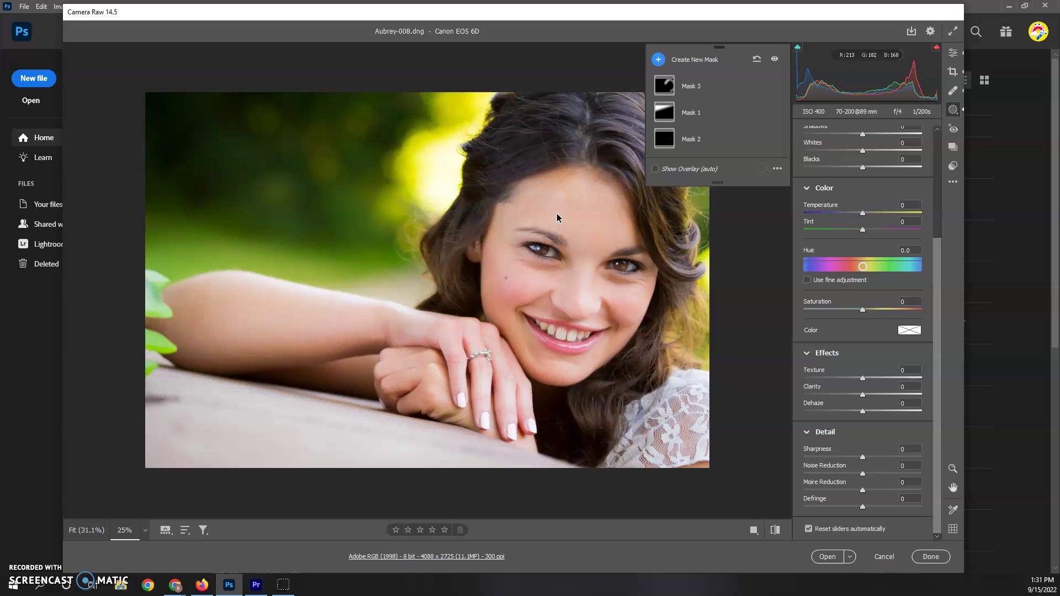
Create a new brush mask and paint the facial skin with size 5 and feather 45, leaving out the eyes, brows and mouth
left_click(662, 60)
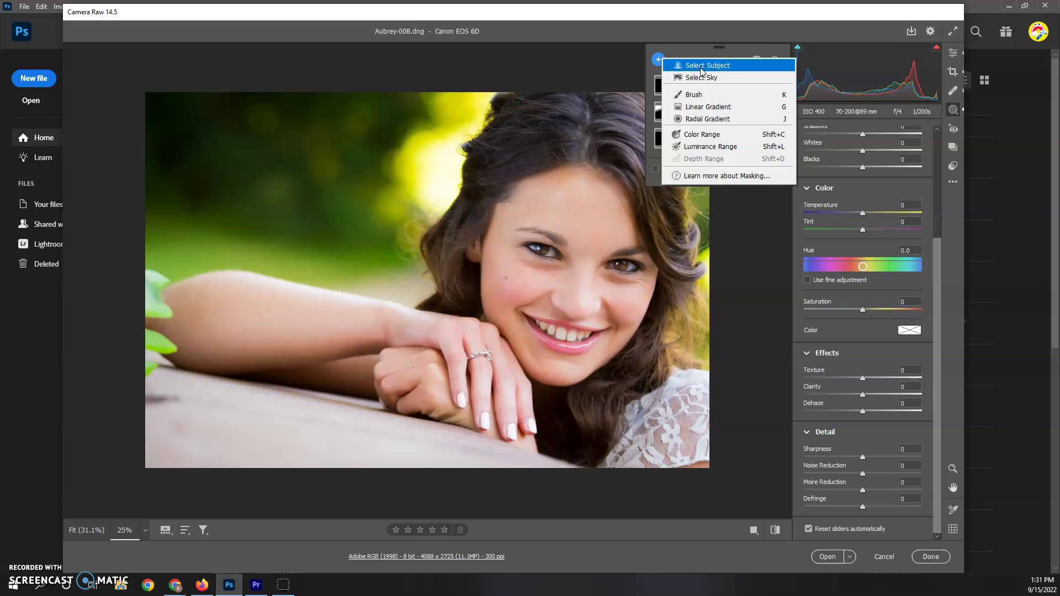
left_click(694, 95)
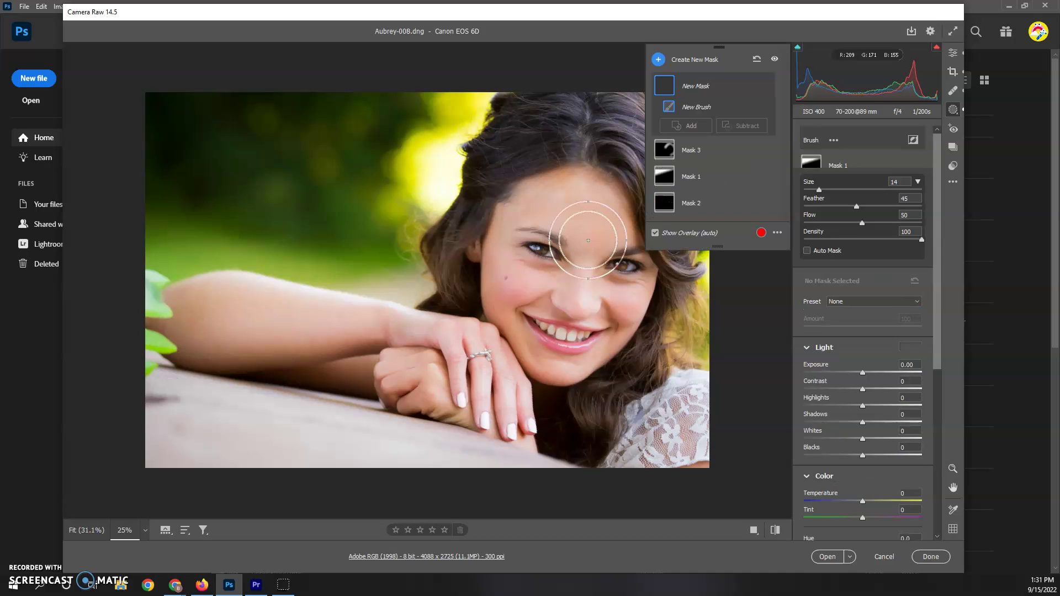
key("bracketleft")
key("bracketleft")
key("bracketleft")
key("bracketleft")
key("bracketleft")
mouse_move(607, 226)
left_mouse_down()
mouse_move(596, 252)
mouse_move(609, 206)
mouse_move(571, 193)
mouse_move(531, 206)
mouse_move(591, 227)
mouse_move(592, 208)
mouse_move(531, 208)
mouse_move(510, 224)
mouse_move(503, 282)
mouse_move(570, 277)
mouse_move(643, 298)
mouse_move(635, 317)
mouse_move(590, 294)
mouse_move(575, 268)
mouse_move(581, 251)
mouse_move(550, 218)
mouse_move(508, 208)
mouse_move(573, 190)
mouse_move(613, 210)
mouse_move(621, 236)
mouse_move(567, 256)
mouse_move(577, 273)
mouse_move(528, 289)
mouse_move(512, 274)
mouse_move(506, 303)
mouse_move(541, 359)
mouse_move(573, 363)
mouse_move(628, 319)
mouse_move(520, 303)
mouse_move(510, 298)
mouse_move(615, 313)
mouse_move(530, 299)
mouse_move(509, 273)
mouse_move(495, 295)
mouse_move(504, 220)
mouse_move(555, 188)
mouse_move(616, 200)
left_mouse_up()
Soften the facial skin by setting the face mask's texture to -39 and clarity to -21
key("ctrl+plus")
key("ctrl+plus")
key("ctrl+plus")
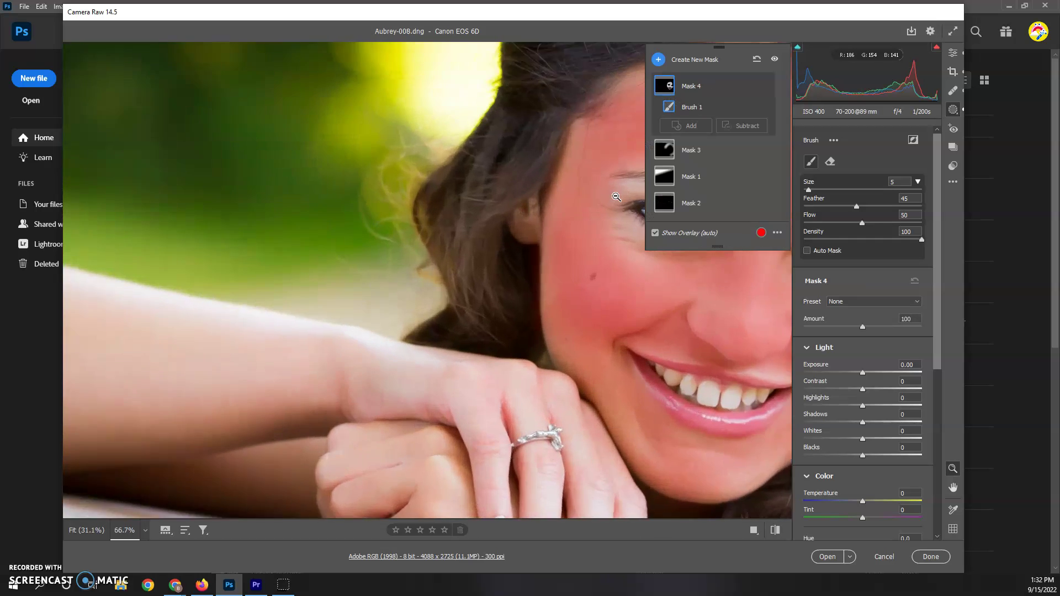
left_click_drag(740, 310, 426, 307)
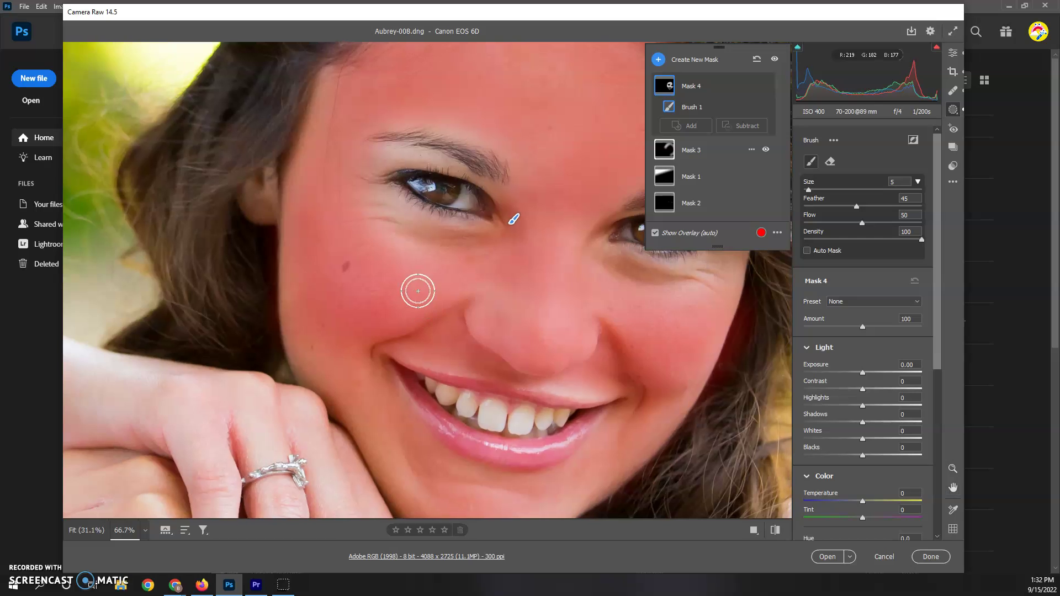
key("ctrl+plus")
key("ctrl+plus")
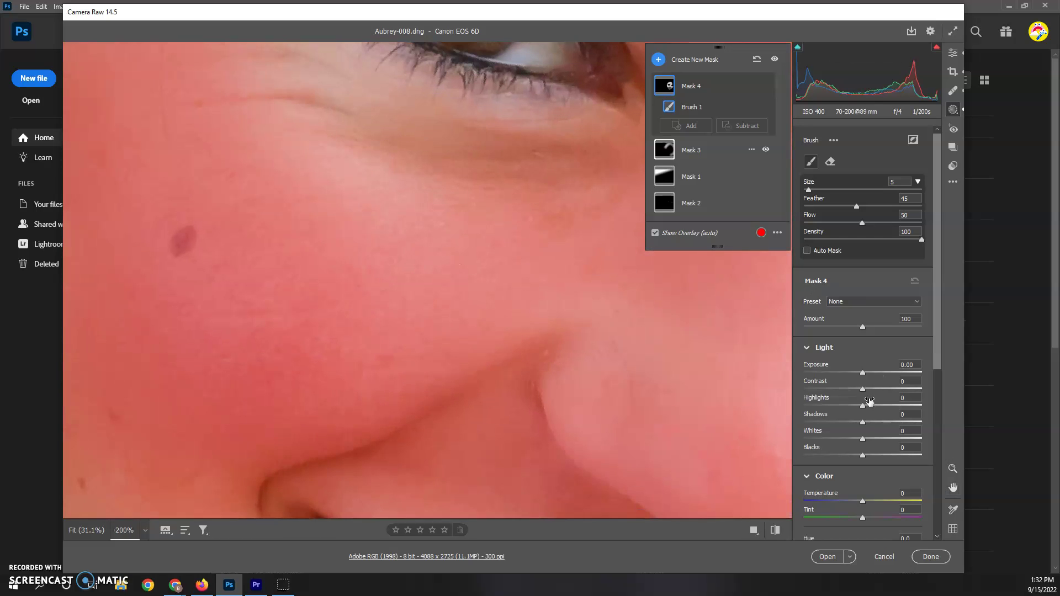
left_click_drag(936, 354, 928, 505)
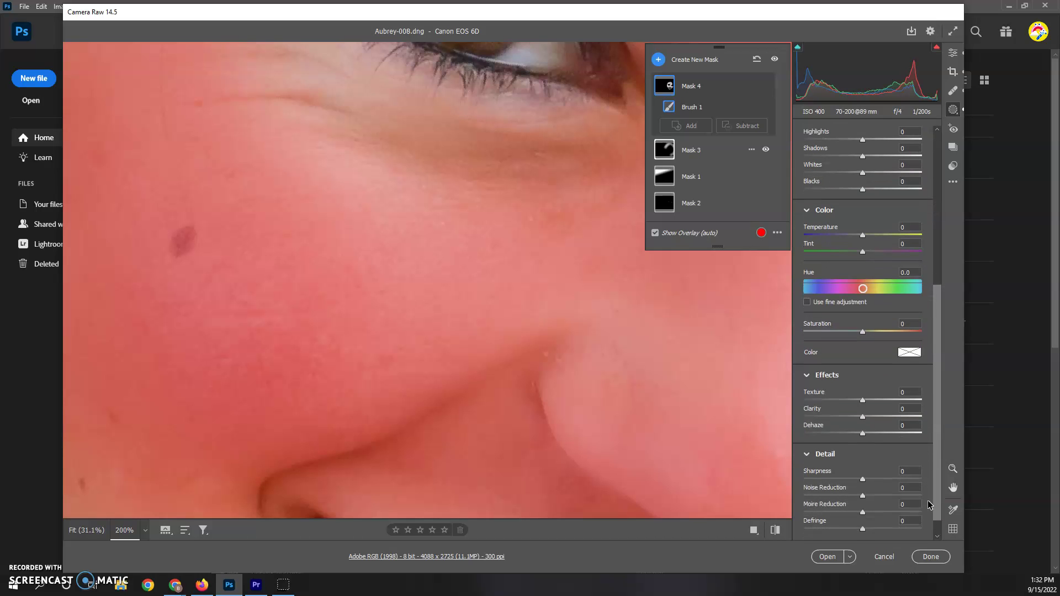
scroll(883, 458, "down", 1)
left_click_drag(861, 393, 839, 394)
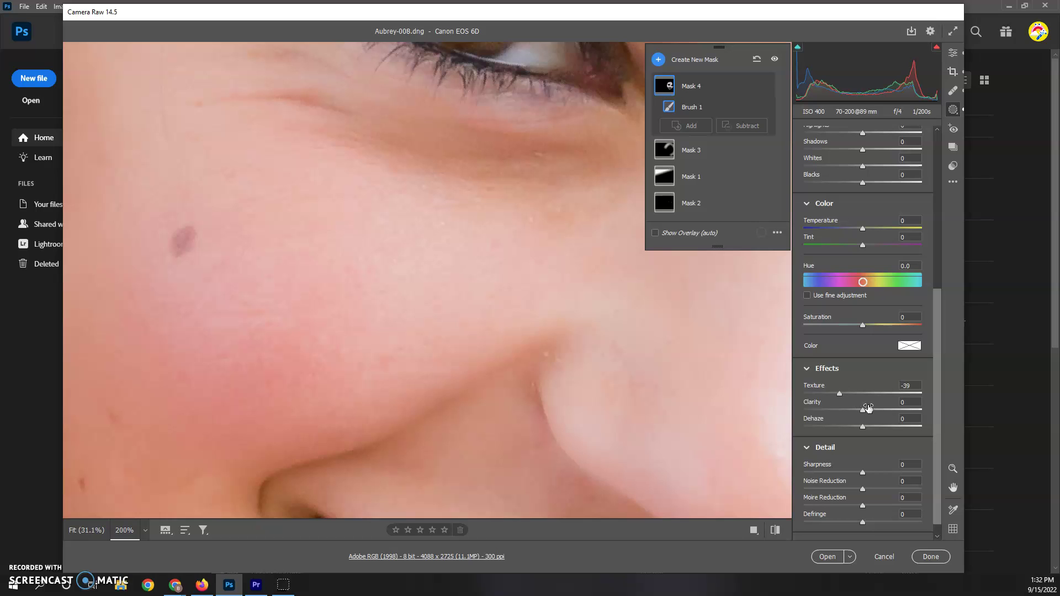
left_click_drag(862, 410, 835, 416)
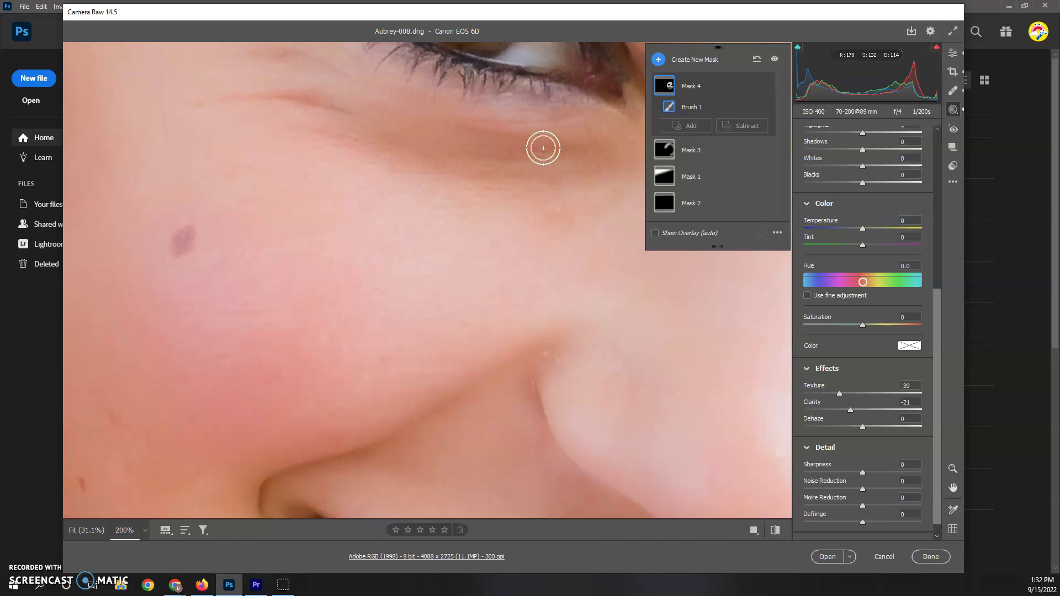
left_click(602, 107)
key("z")
left_click(602, 108, "alt")
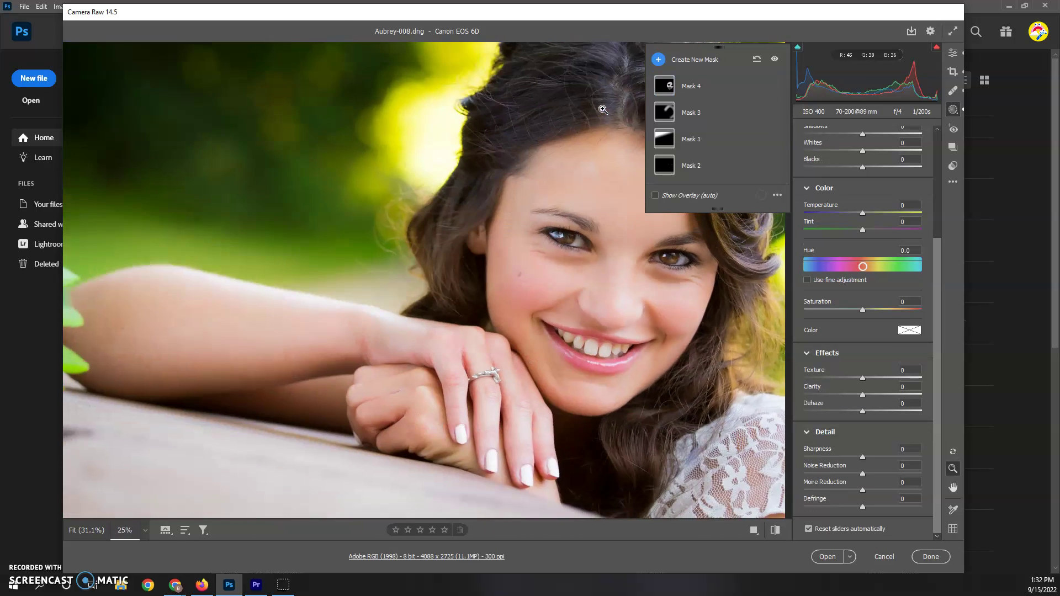
left_click(602, 107, "alt")
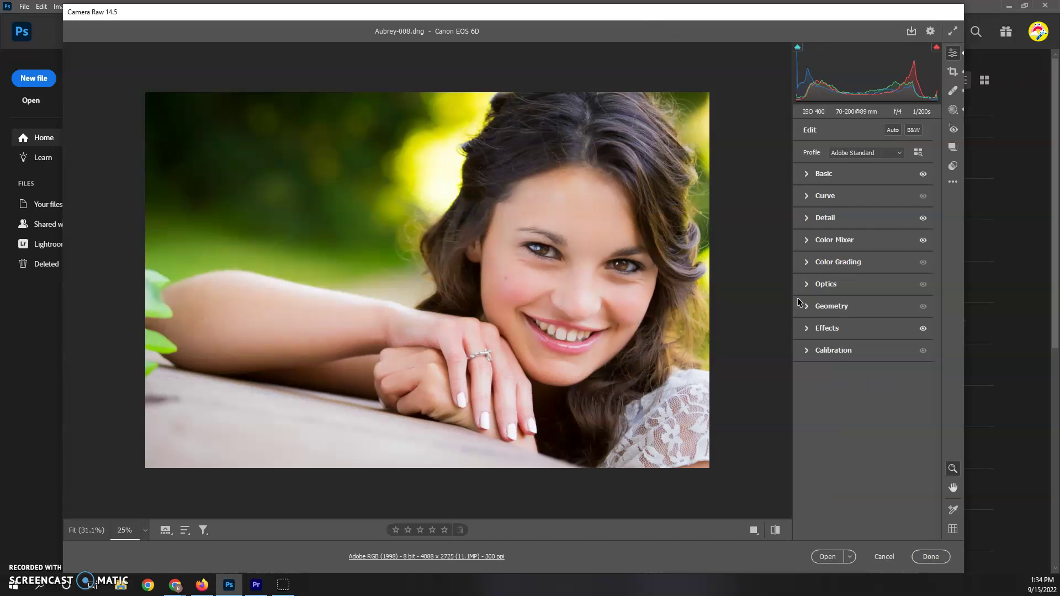
Preview the Portraits: Edgy presets on the edited portrait without keeping one
left_click(952, 182)
left_click(953, 166)
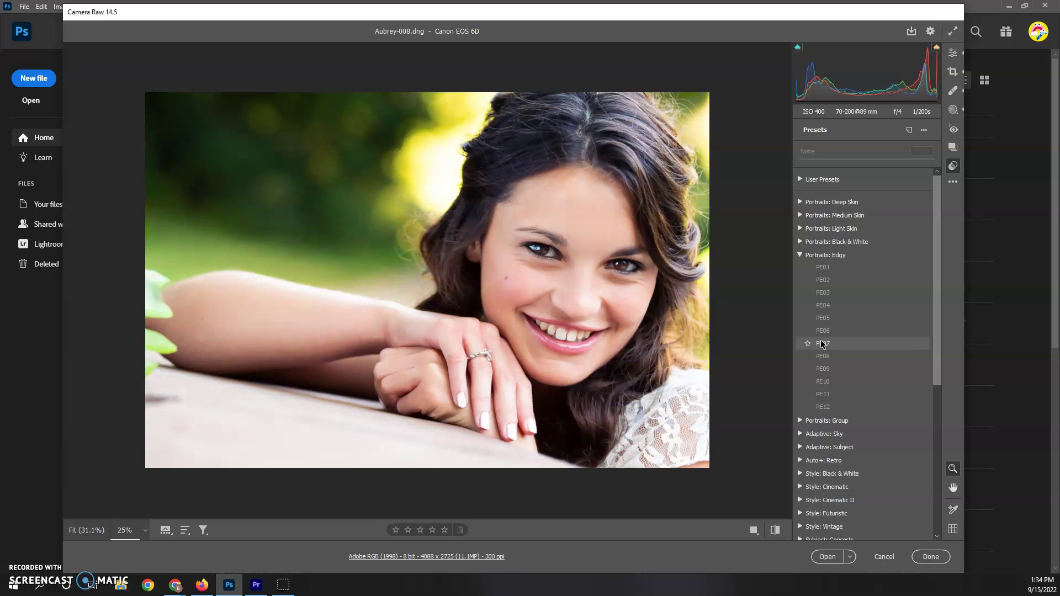
left_click(822, 318)
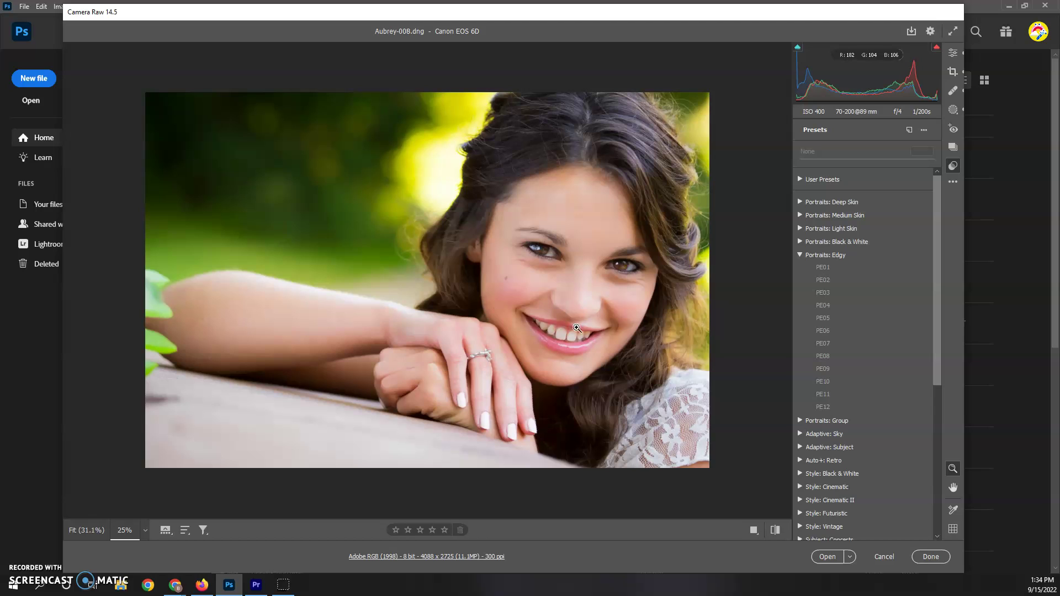
Open the edited raw portrait in Photoshop as a regular image
left_click(850, 557)
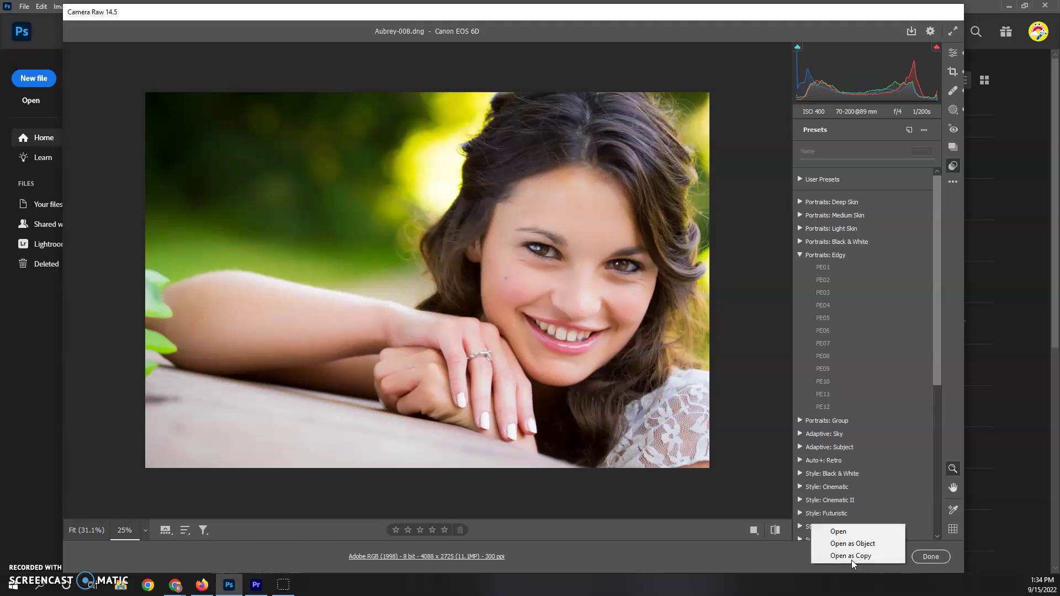
left_click(762, 554)
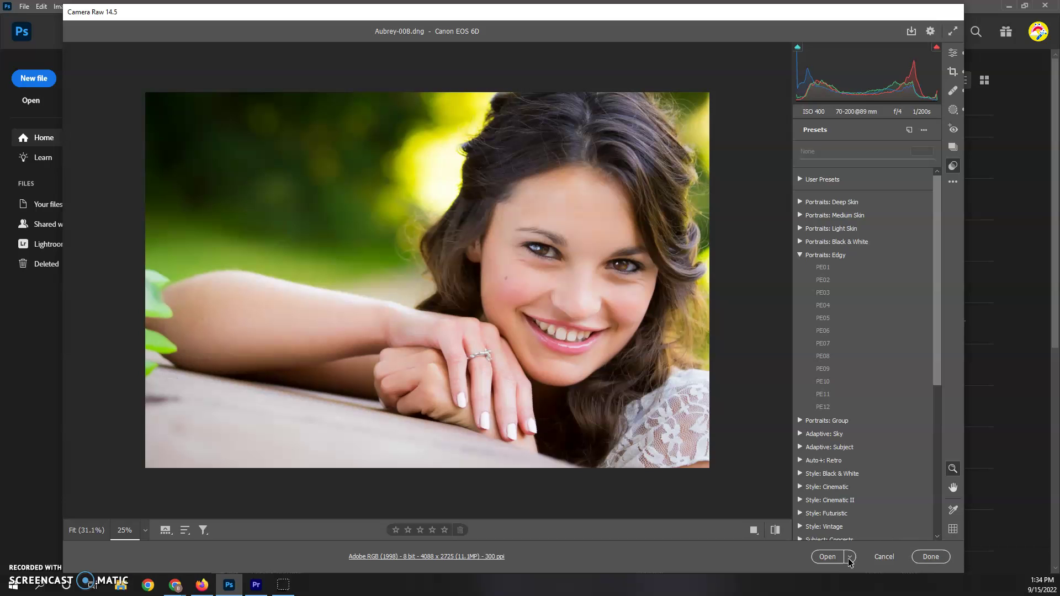
left_click(827, 557)
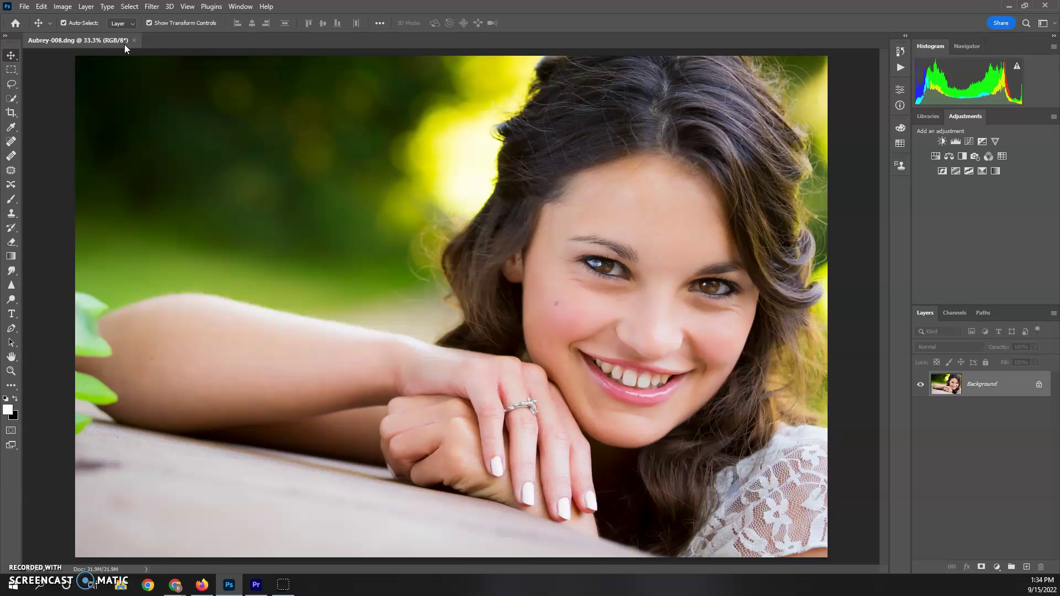
Export the portrait at full size in JPG format to the Desktop as Aubrey-008.jpg
left_click(24, 6)
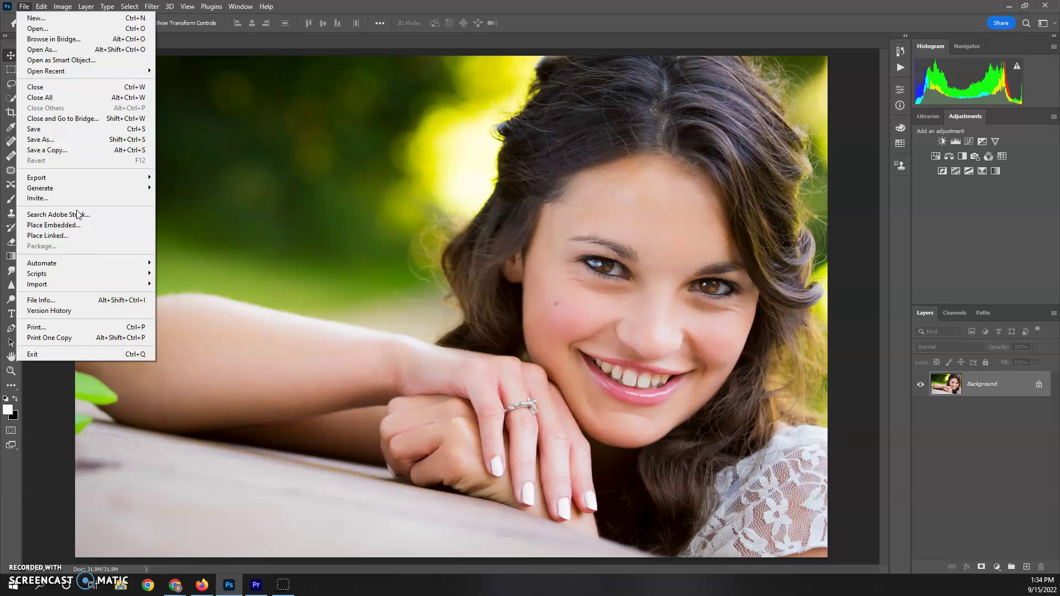
mouse_move(99, 181)
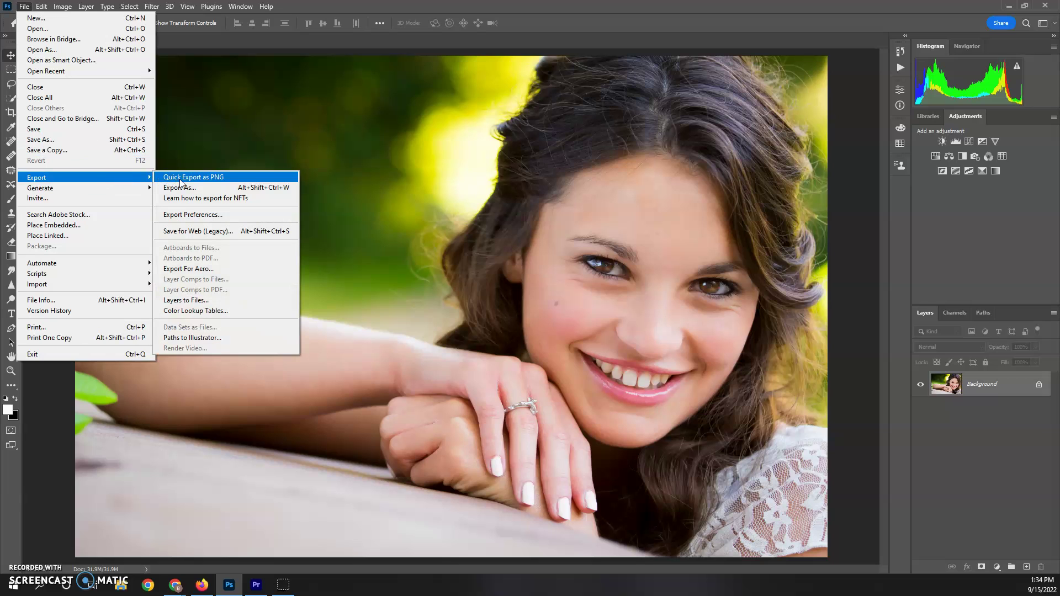
left_click(182, 187)
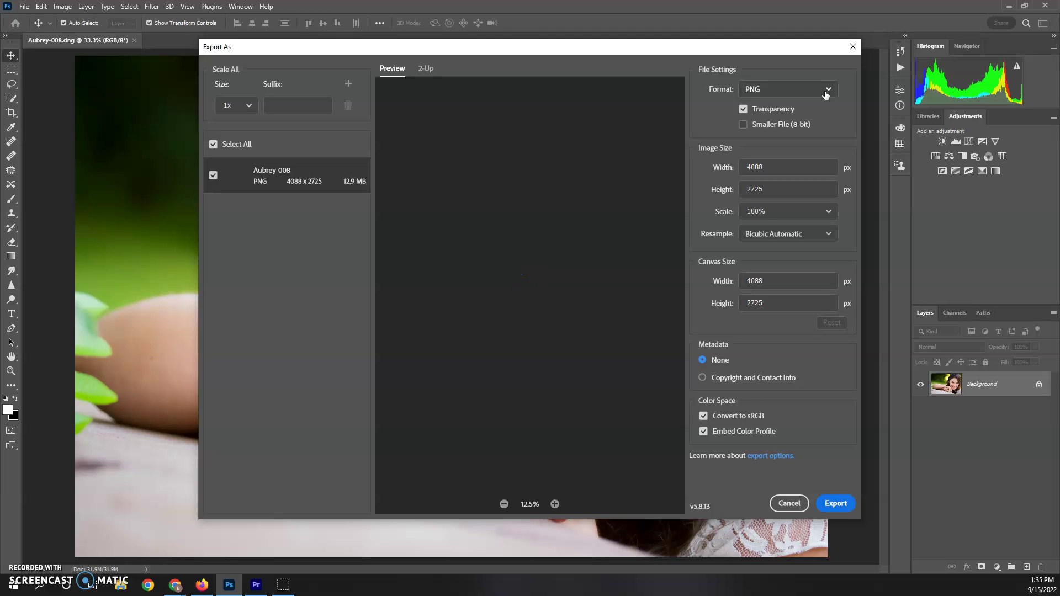
left_click(824, 91)
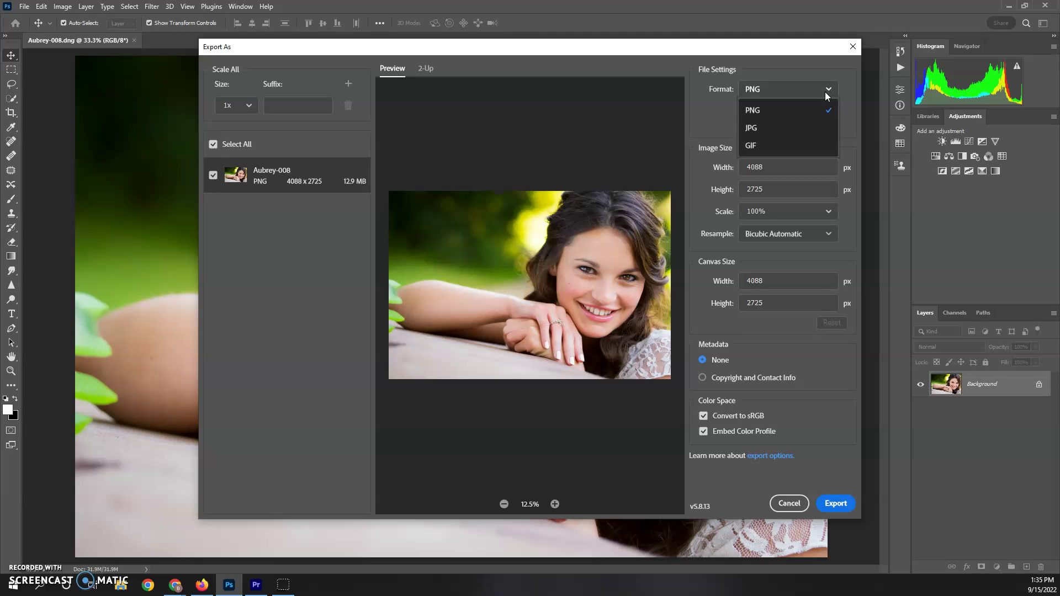
left_click(801, 128)
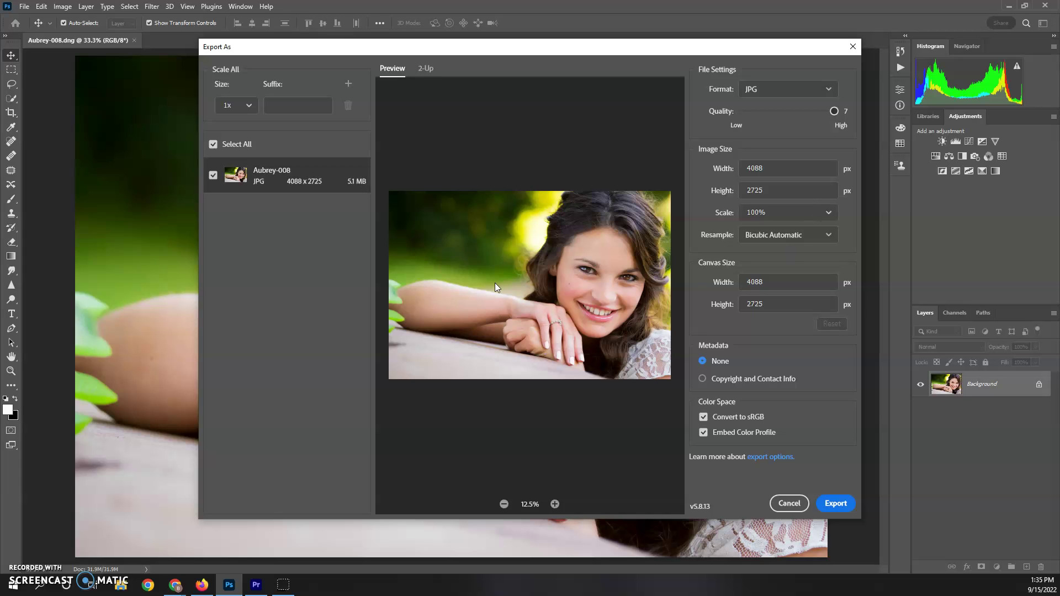
left_click(836, 504)
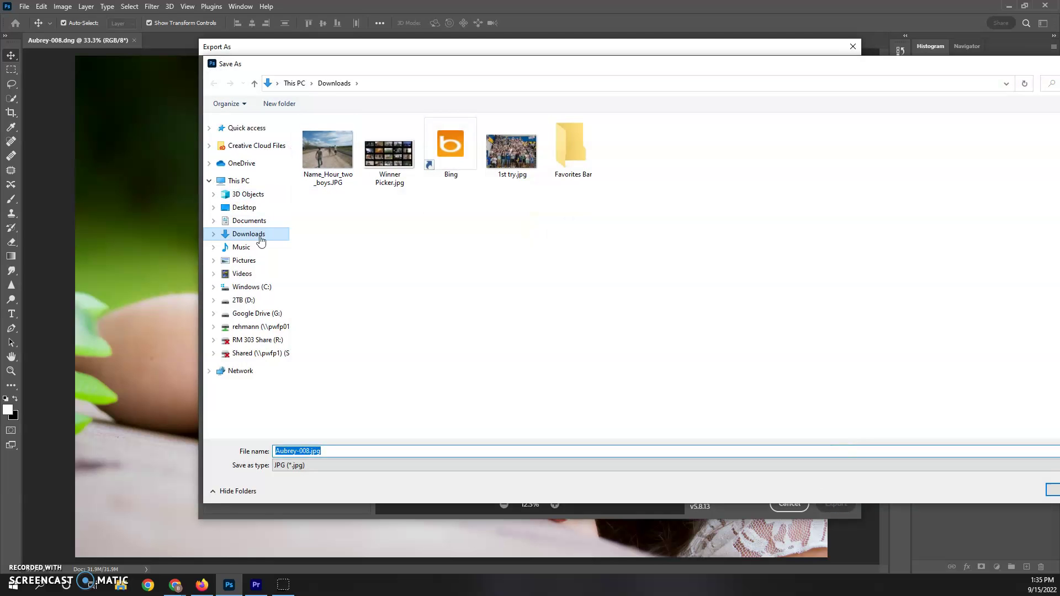
left_click(244, 207)
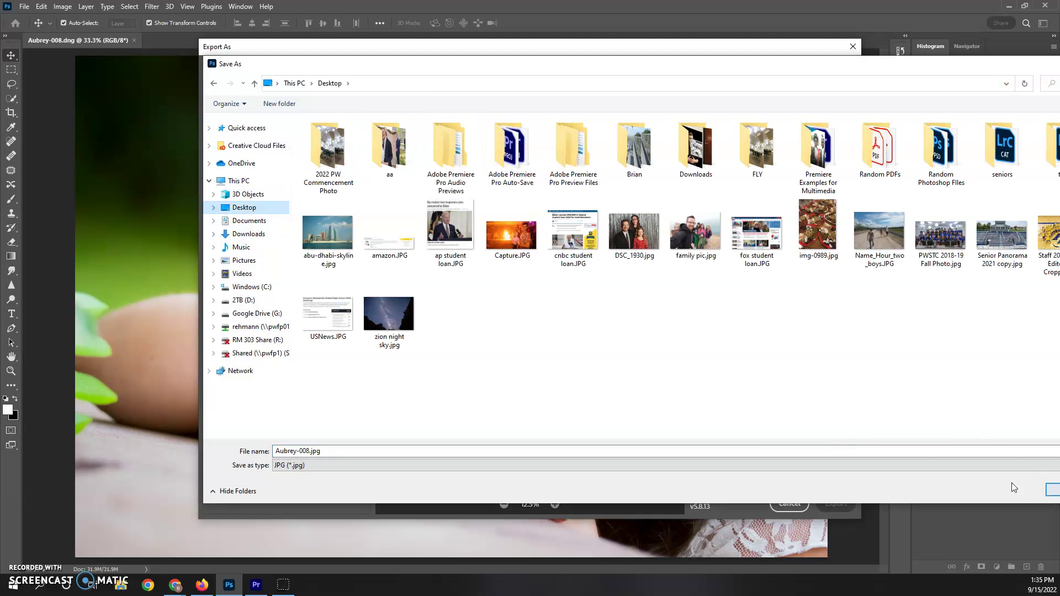
key("Return")
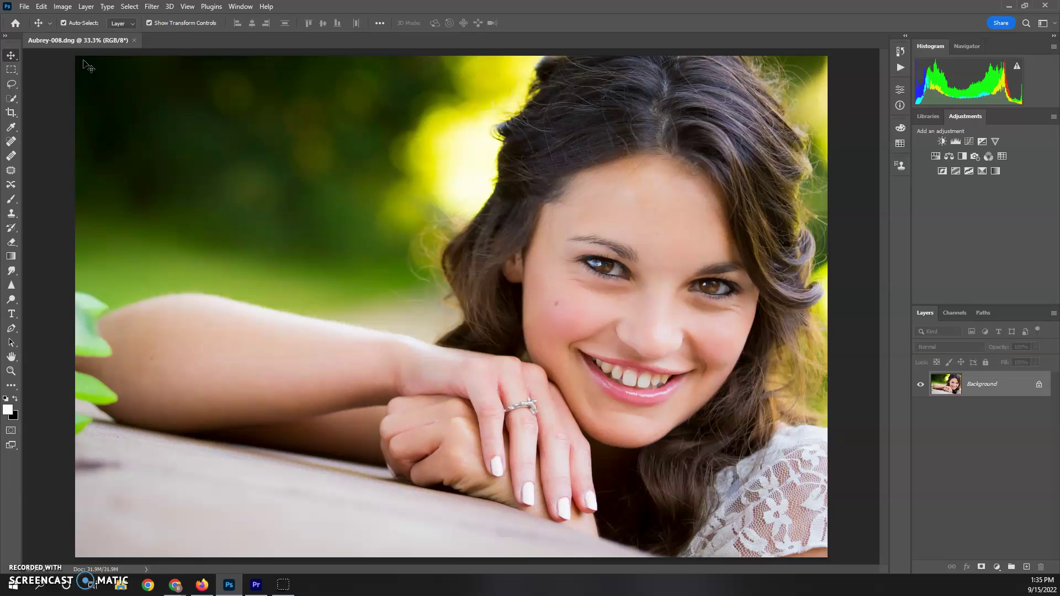
Close the document, saving it in the Downloads folder as Aubrey-008.psd
left_click(134, 41)
left_click(478, 218)
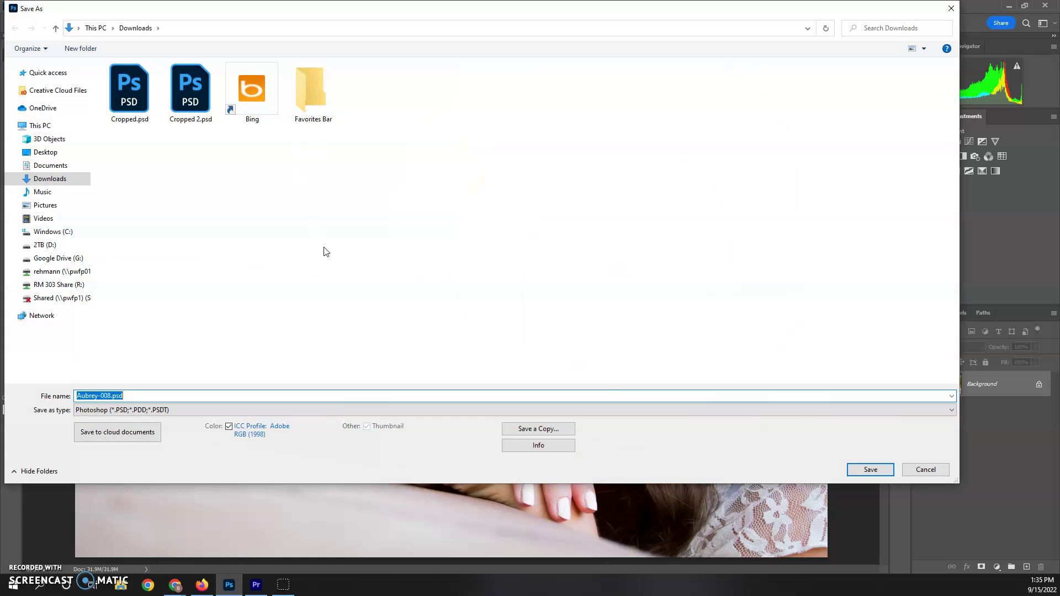
left_click(859, 467)
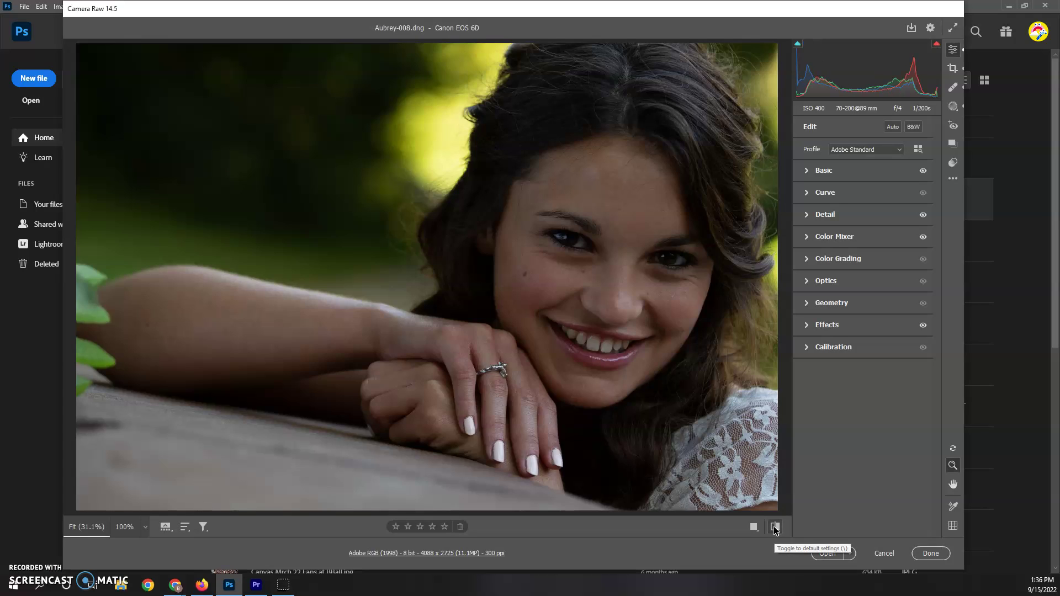
Compare the reopened raw portrait's default and edited settings, both in the full view and with the crop frame shown
left_click(774, 527)
left_click(774, 527)
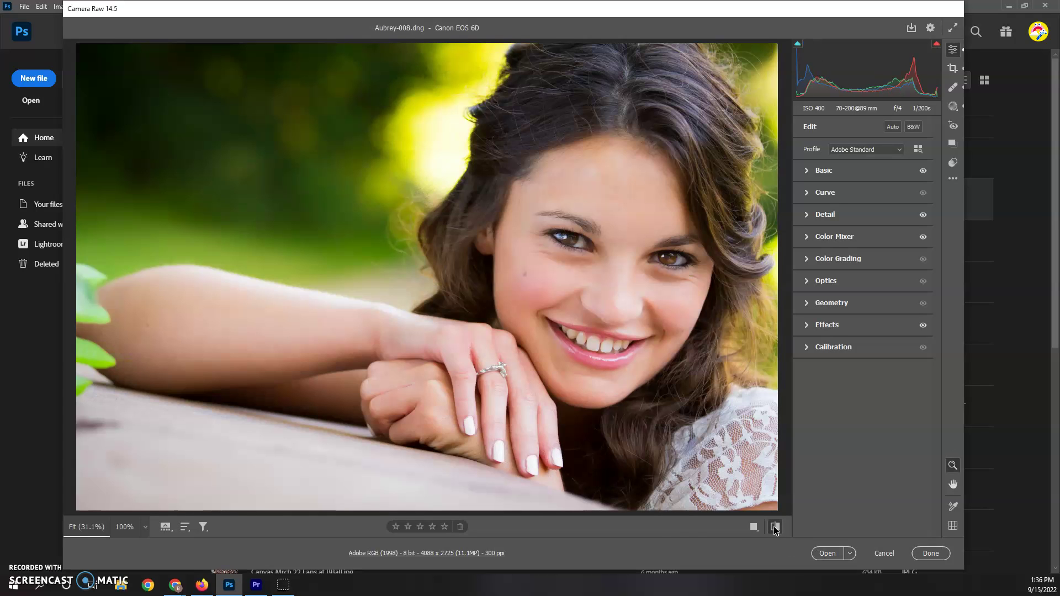
left_click(775, 528)
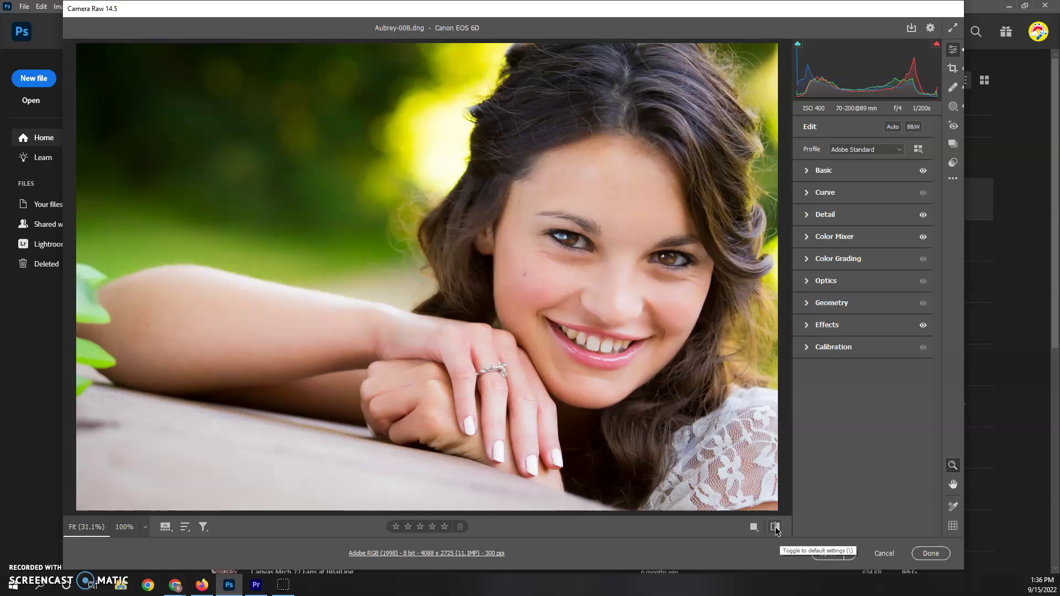
left_click(775, 527)
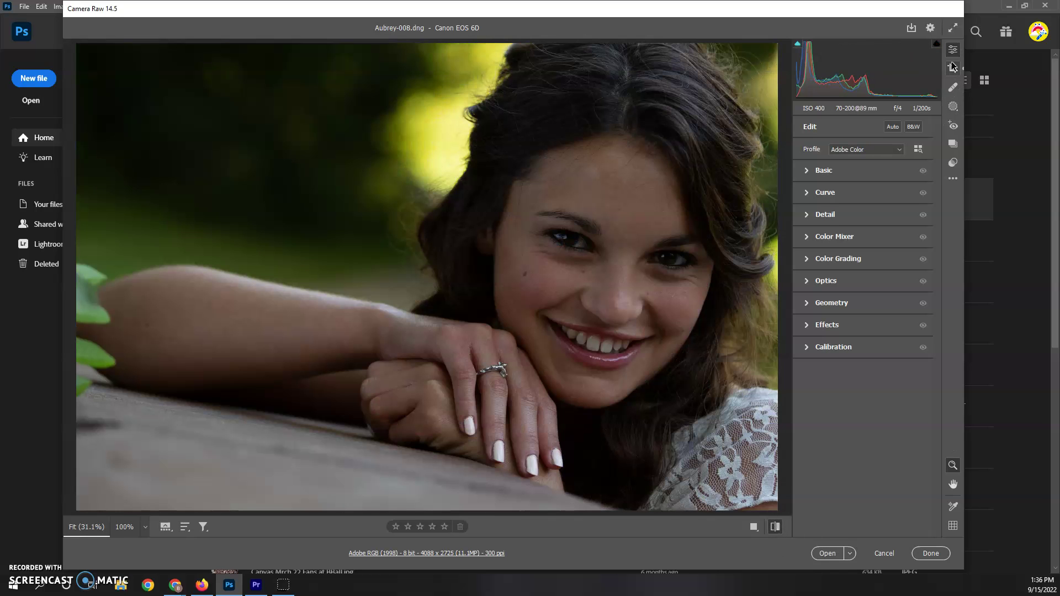
left_click(952, 68)
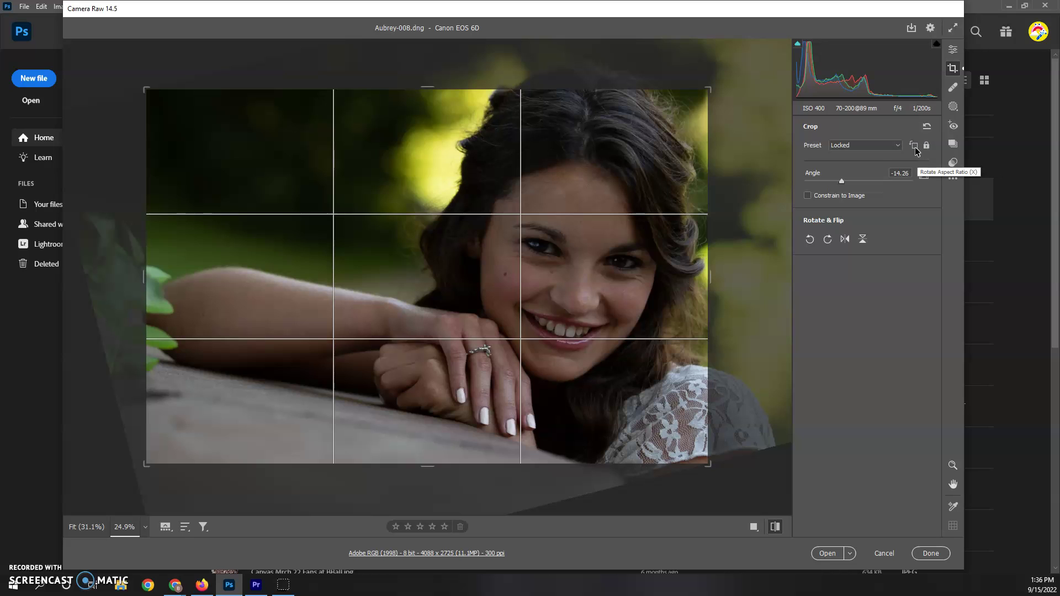
left_click(775, 527)
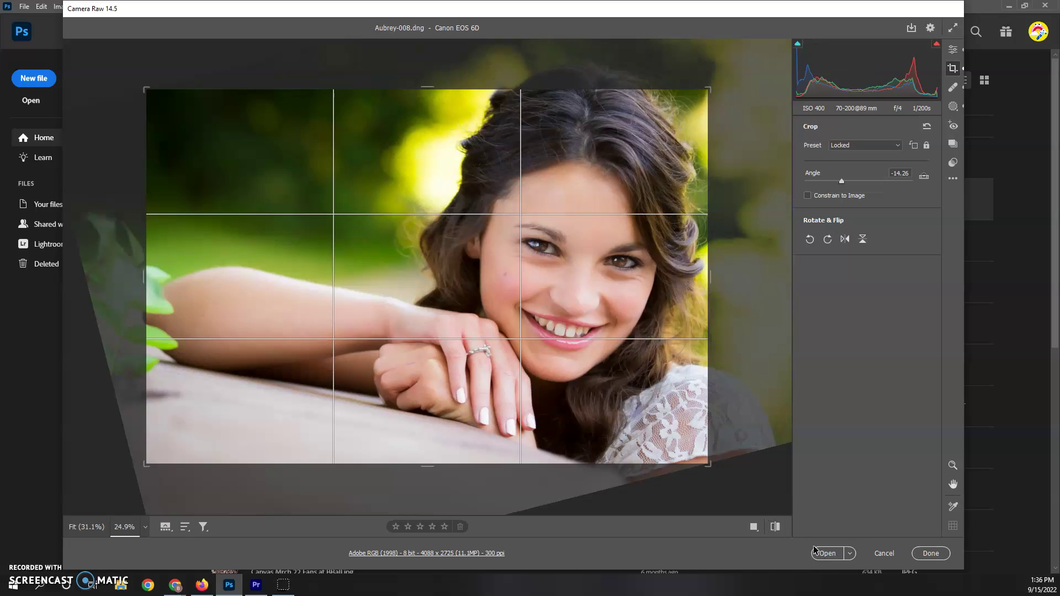